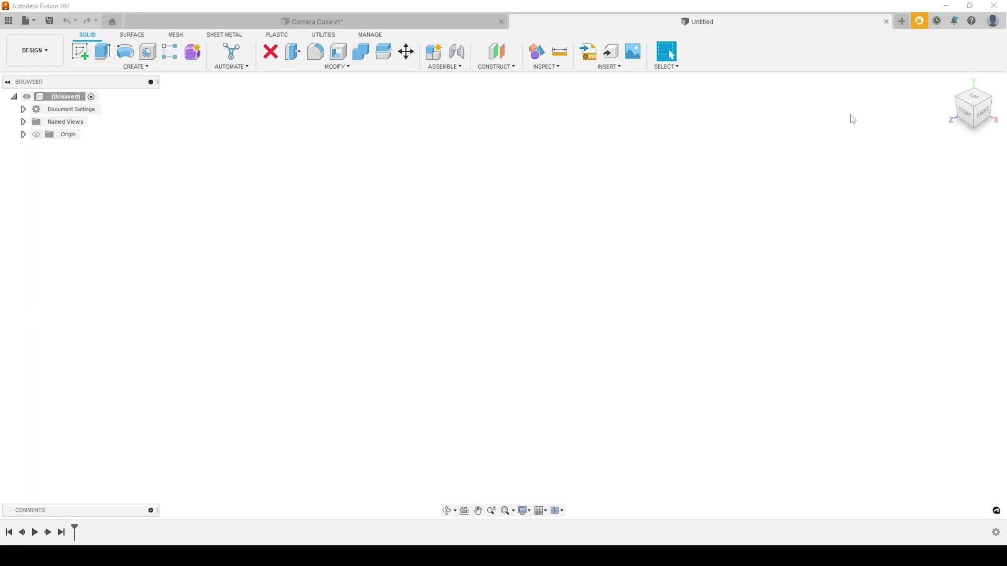
- Open Preferences from the account menu on the Preview Features page, collapsing the Design group
click(992, 27)
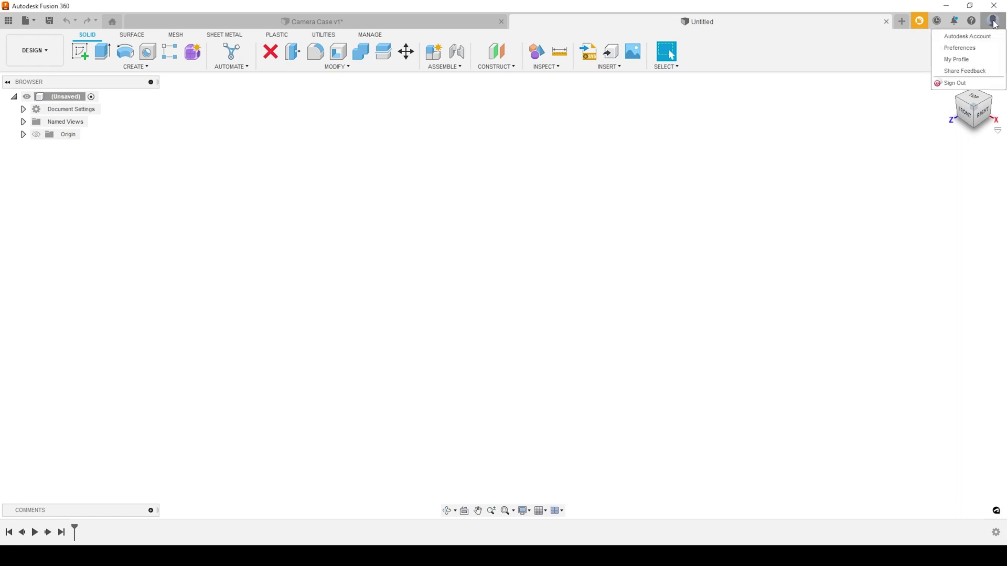
click(968, 51)
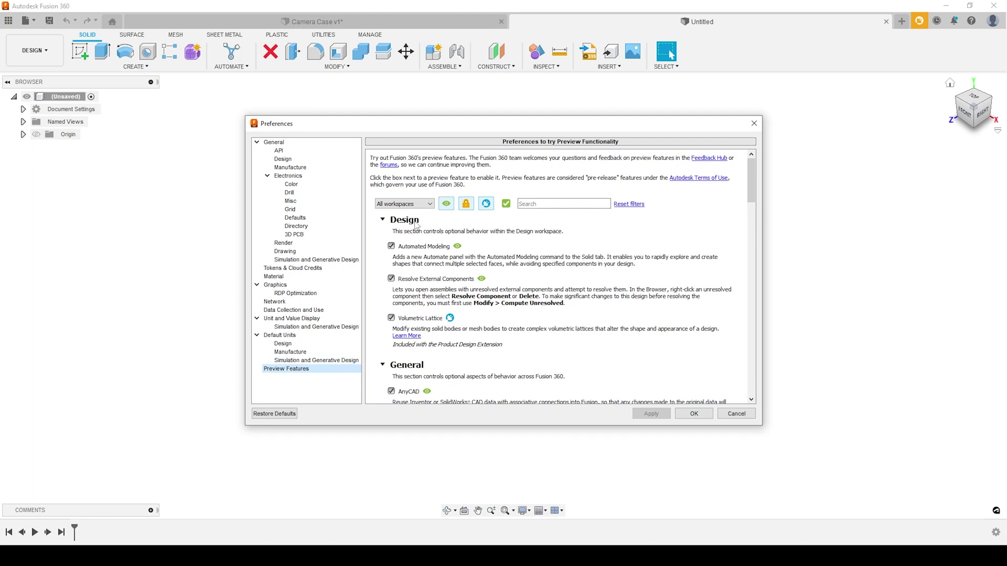
click(382, 220)
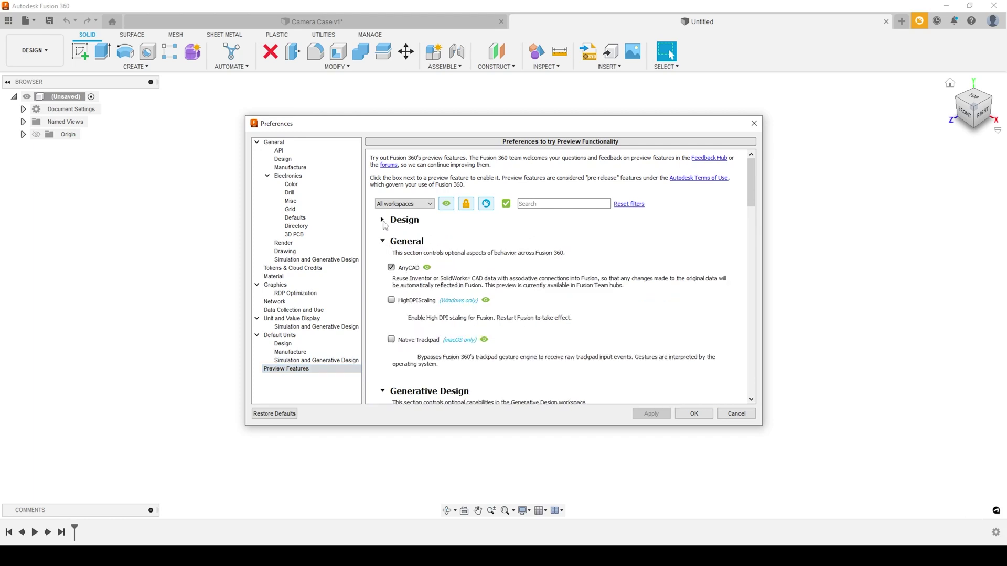
- Expand the Design preview features, review the list, and close Preferences with OK
click(382, 220)
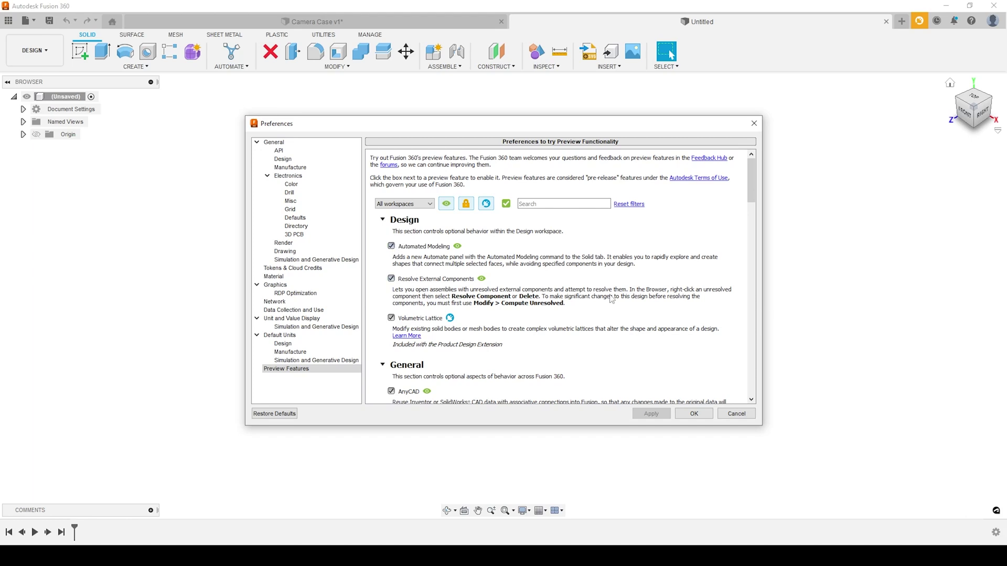
scroll(611, 299, down, 3)
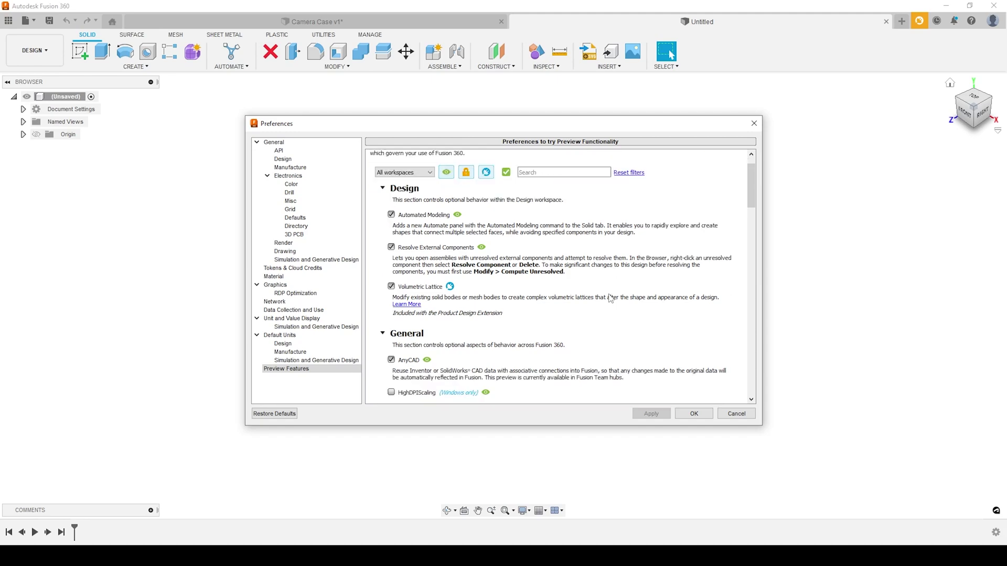
scroll(610, 300, down, 2)
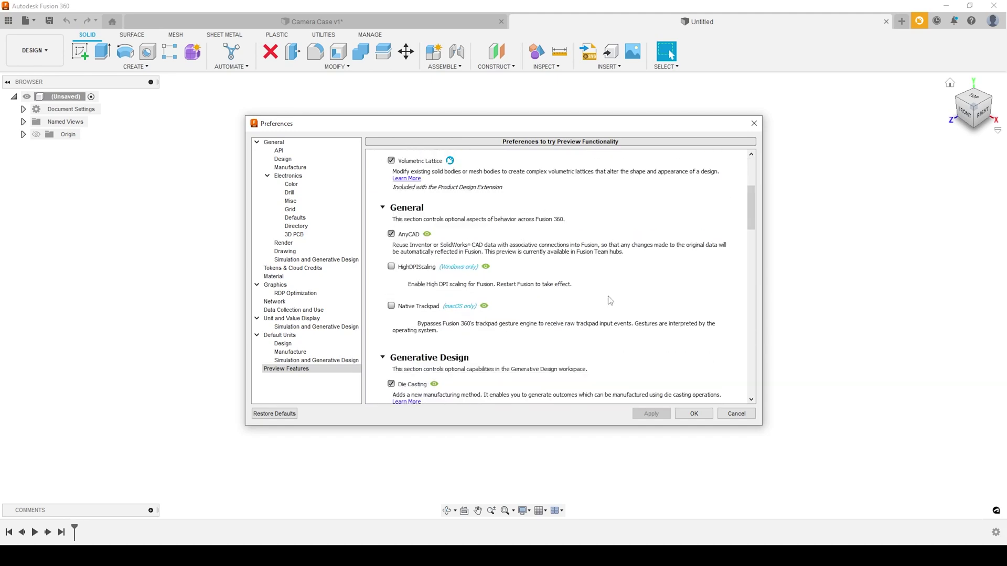
scroll(609, 300, up, 4)
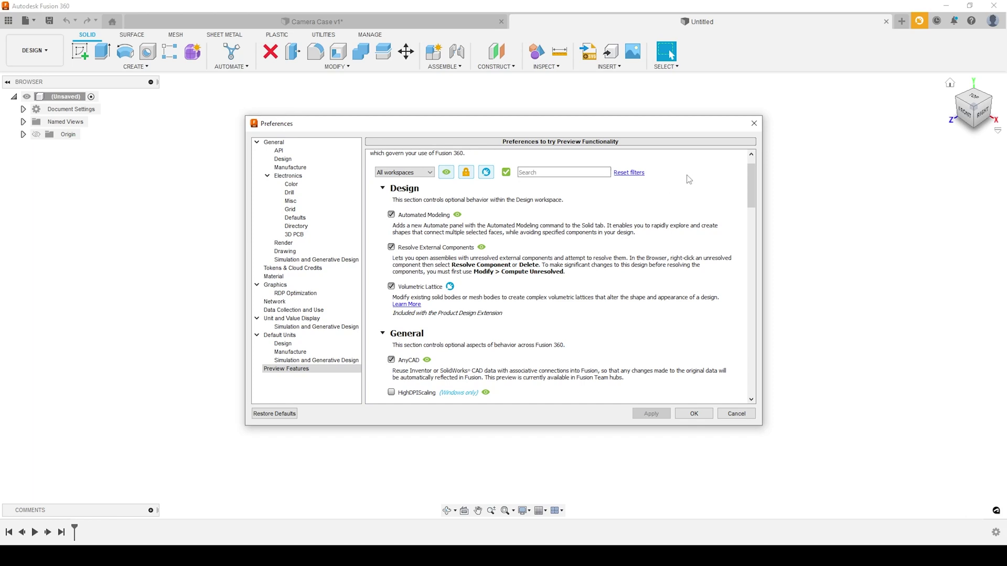
click(693, 414)
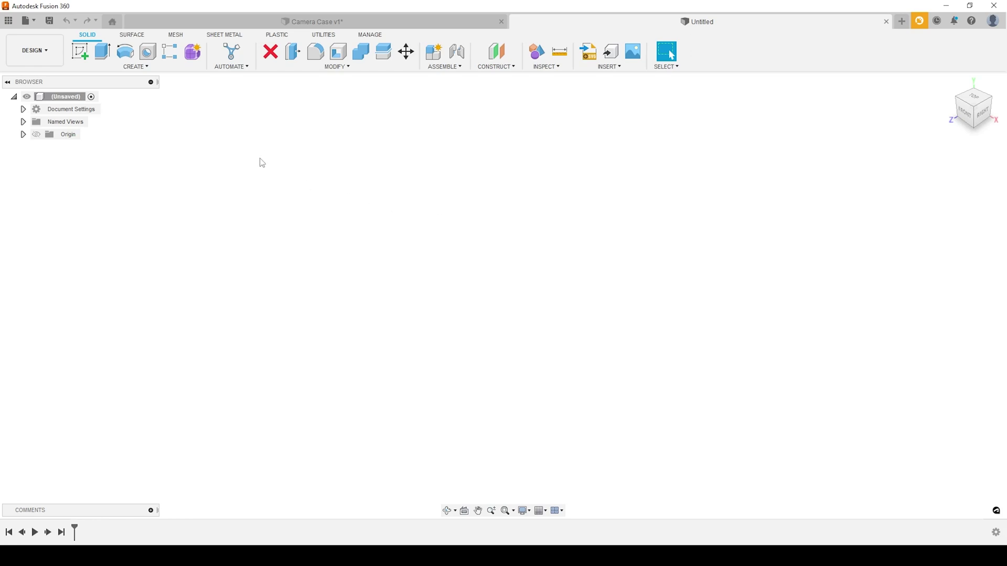
- Sketch a small left circle and a larger right circle on the front plane, then begin dimensioning
click(83, 56)
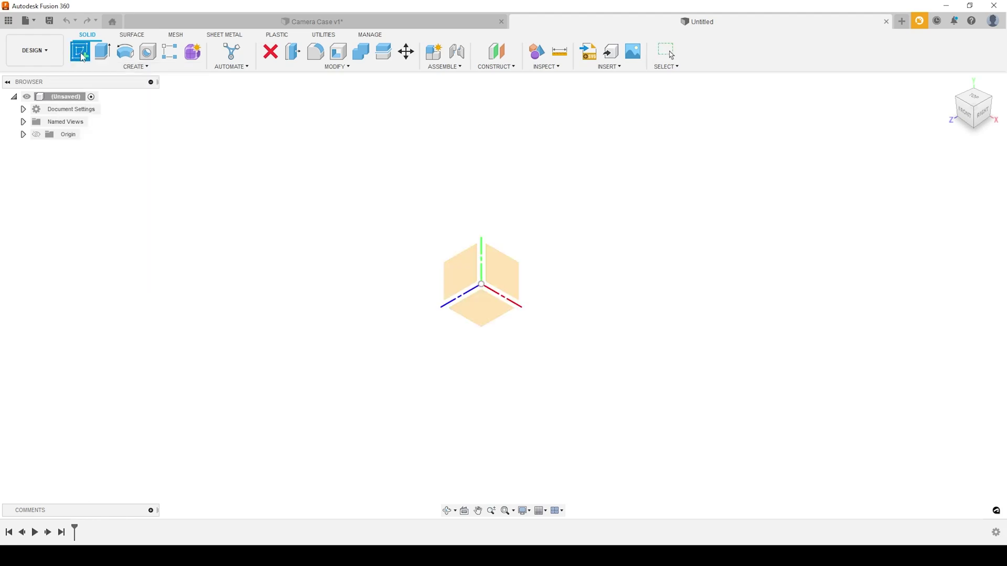
click(499, 270)
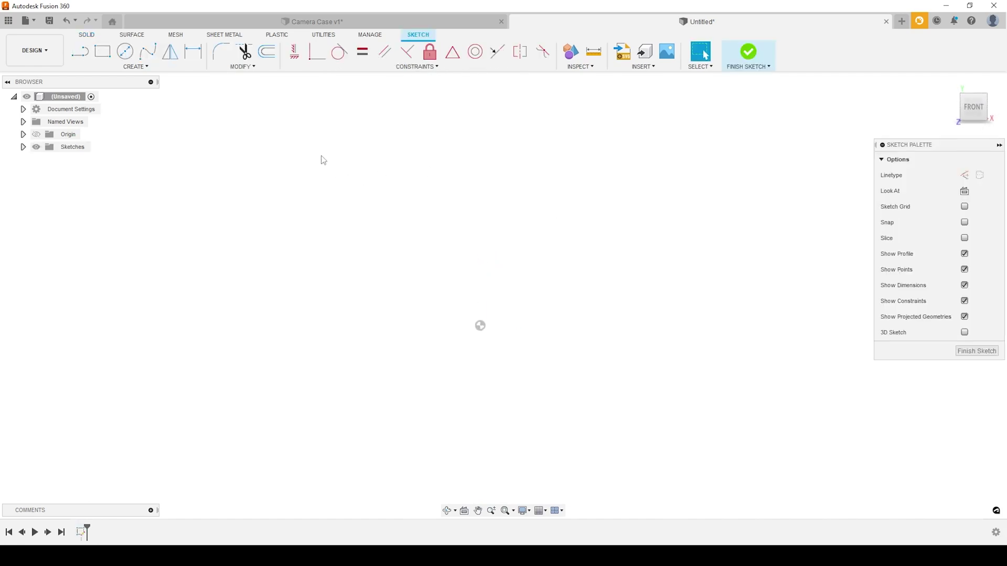
click(126, 54)
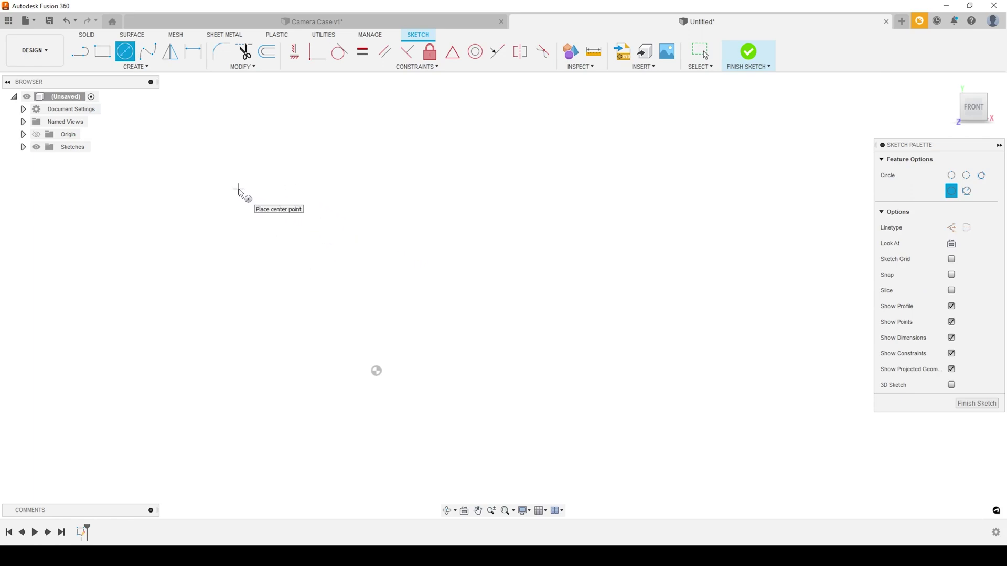
click(239, 190)
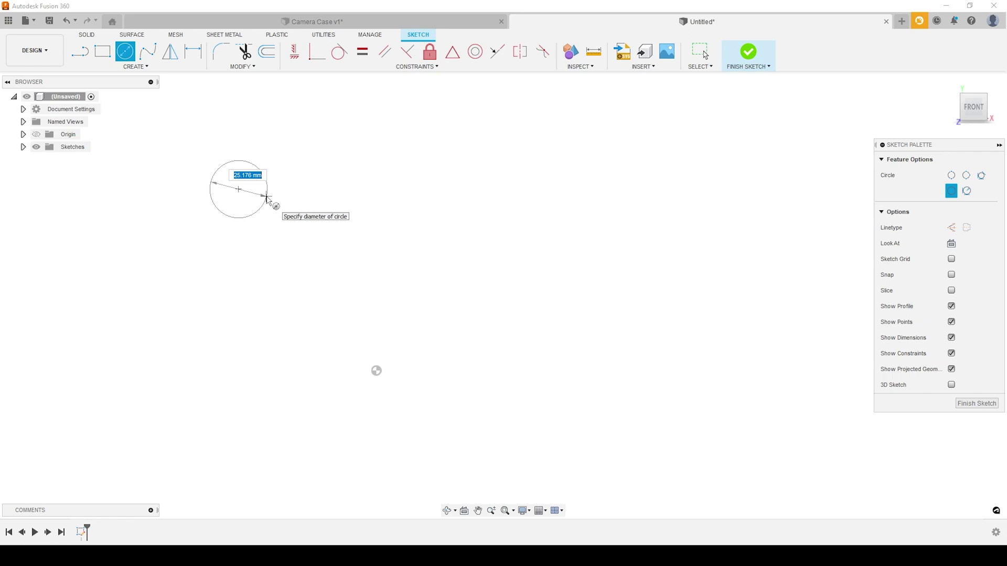
click(266, 198)
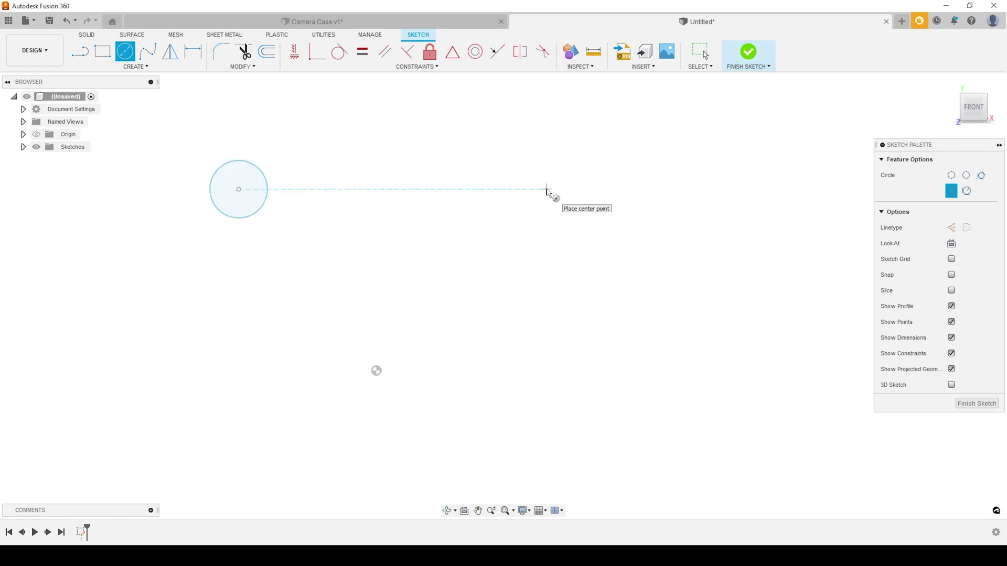
click(547, 190)
click(580, 204)
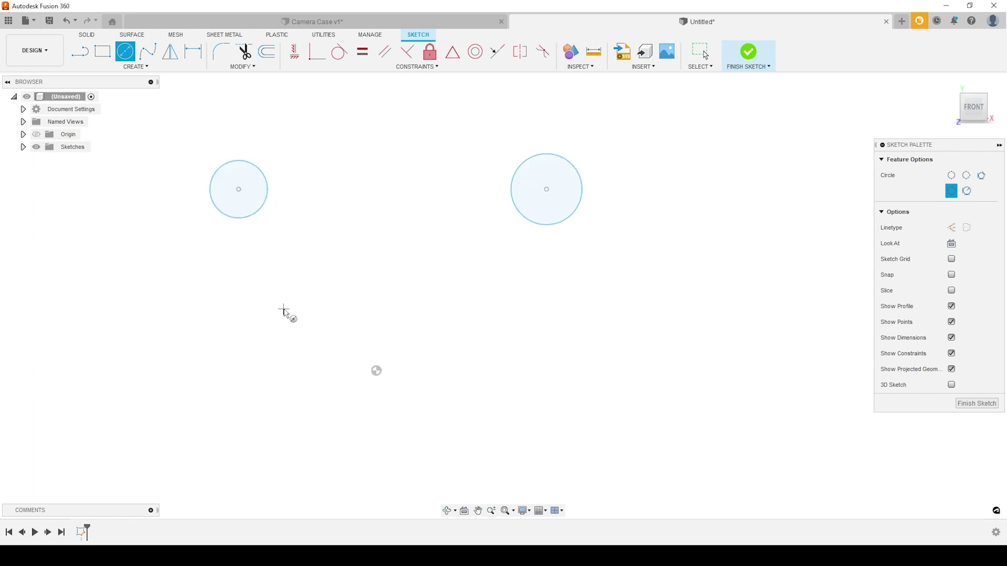
key(d)
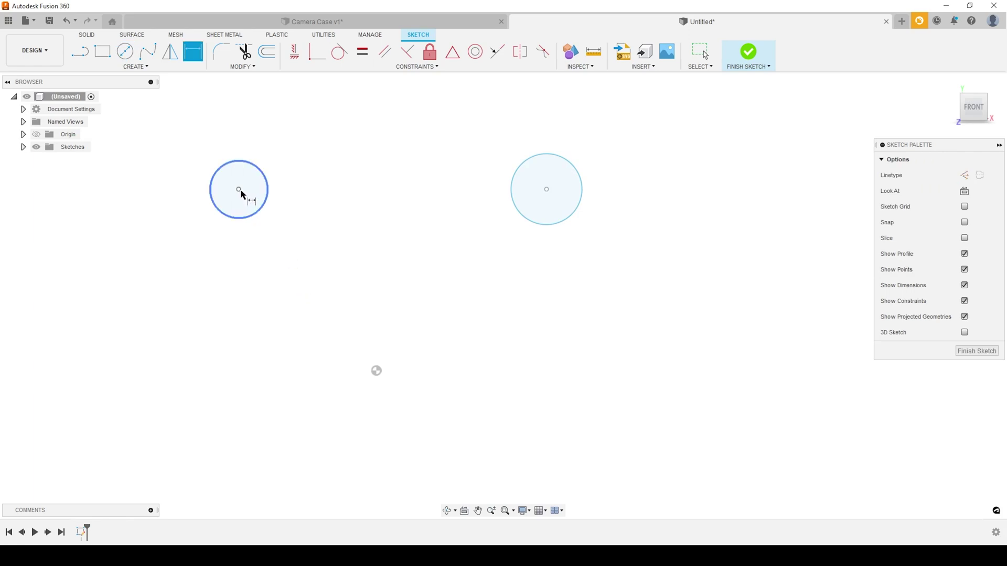
click(239, 191)
- Place both circle centres 60 mm either side of the origin, linking the two distances
click(377, 371)
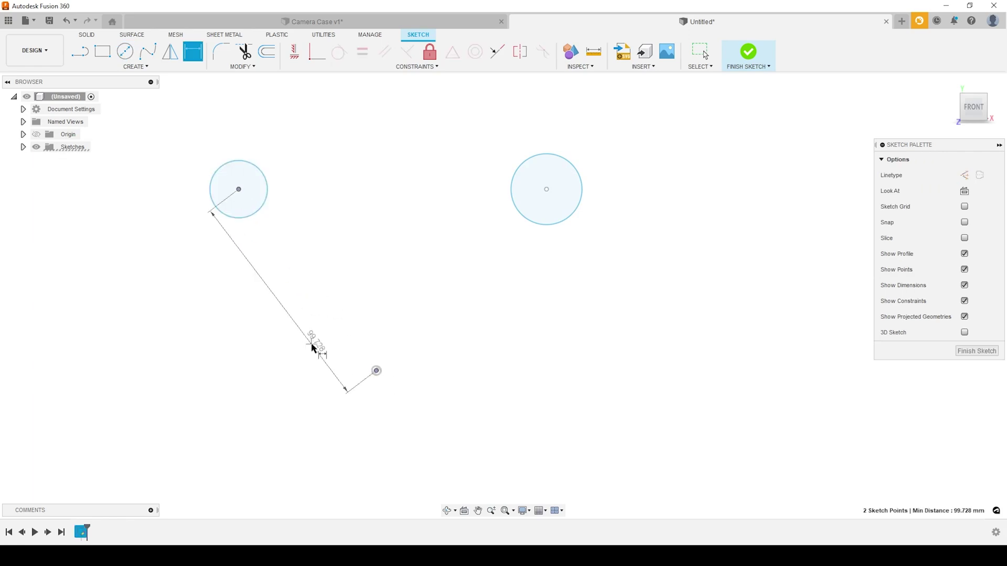
click(313, 437)
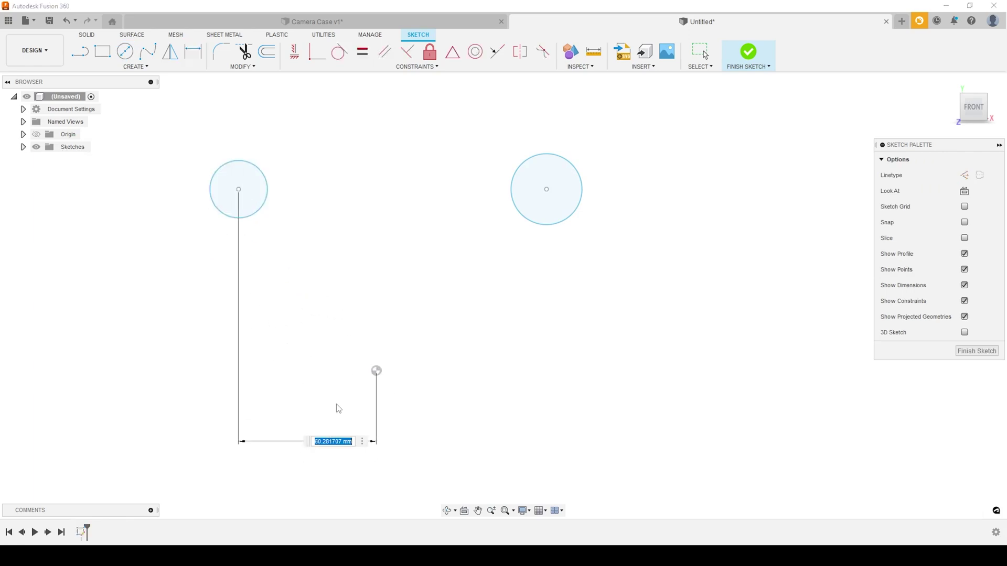
text(60)
key(Return)
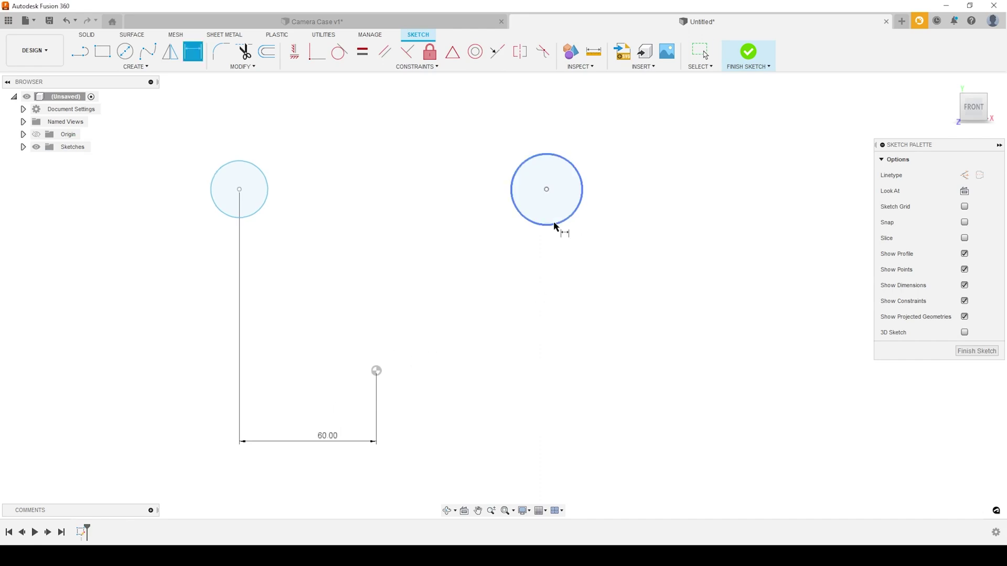
click(546, 190)
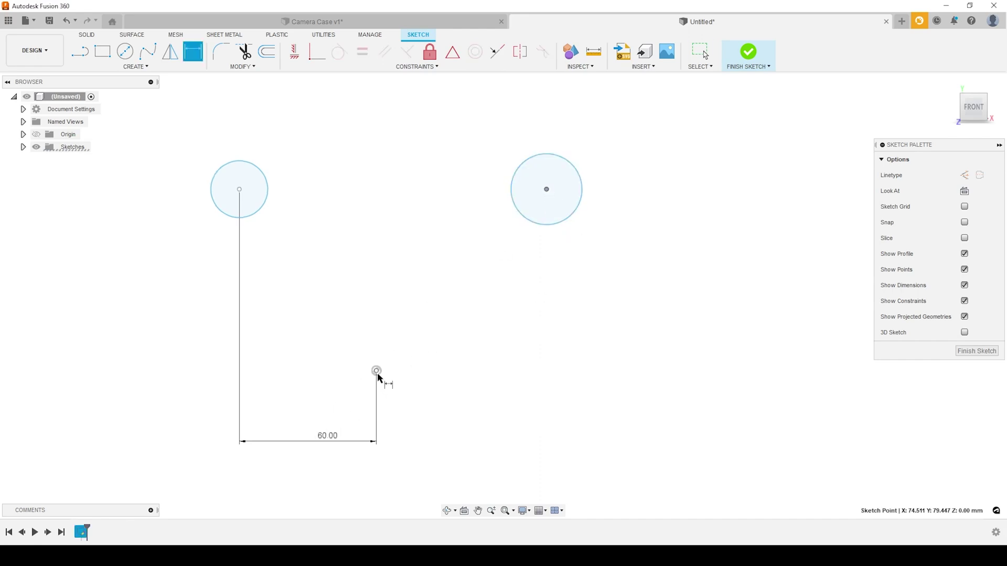
click(376, 371)
click(471, 445)
click(324, 438)
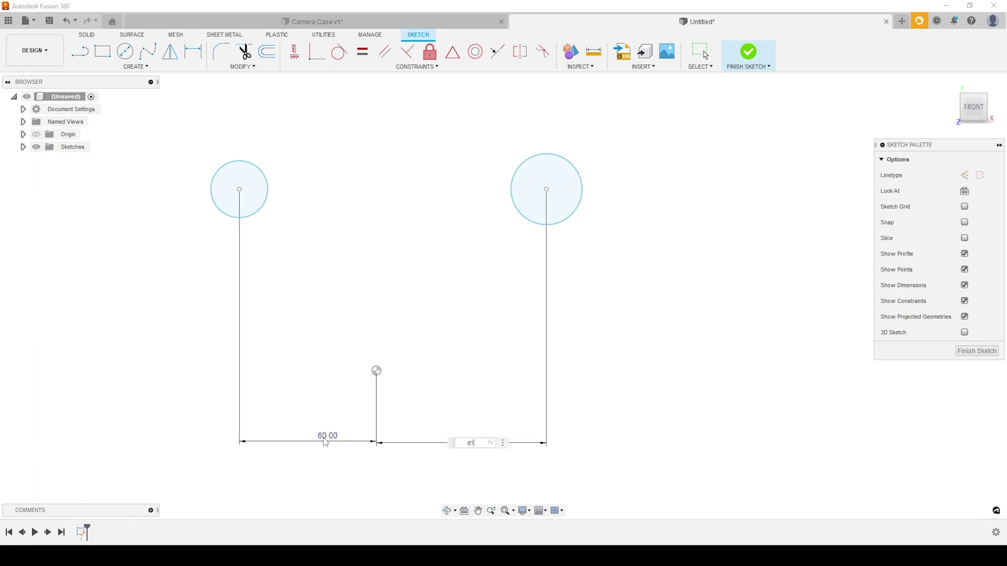
key(Return)
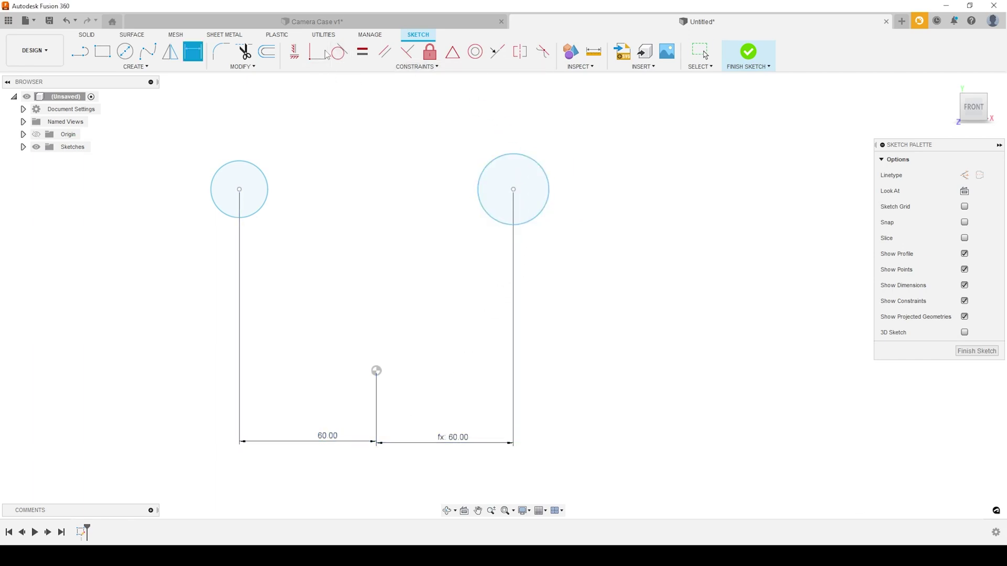
- Align the circle centres horizontally and set their height 80 mm above the origin
click(295, 51)
click(513, 190)
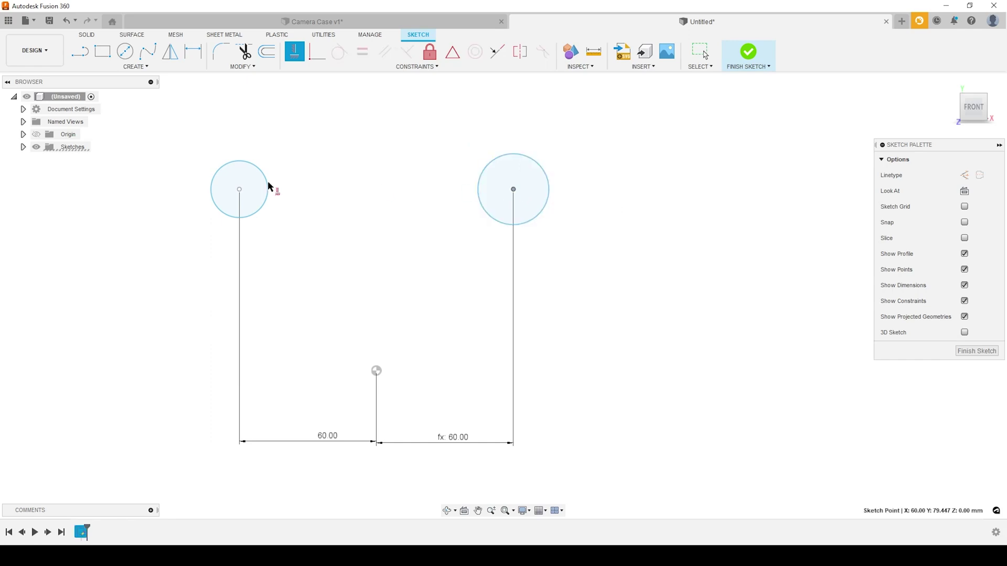
click(240, 190)
key(d)
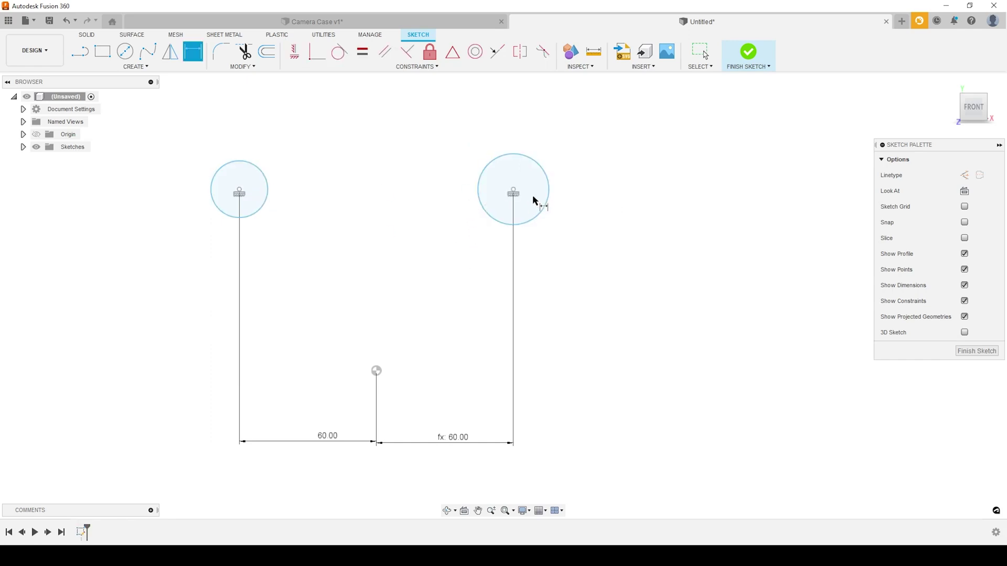
click(514, 192)
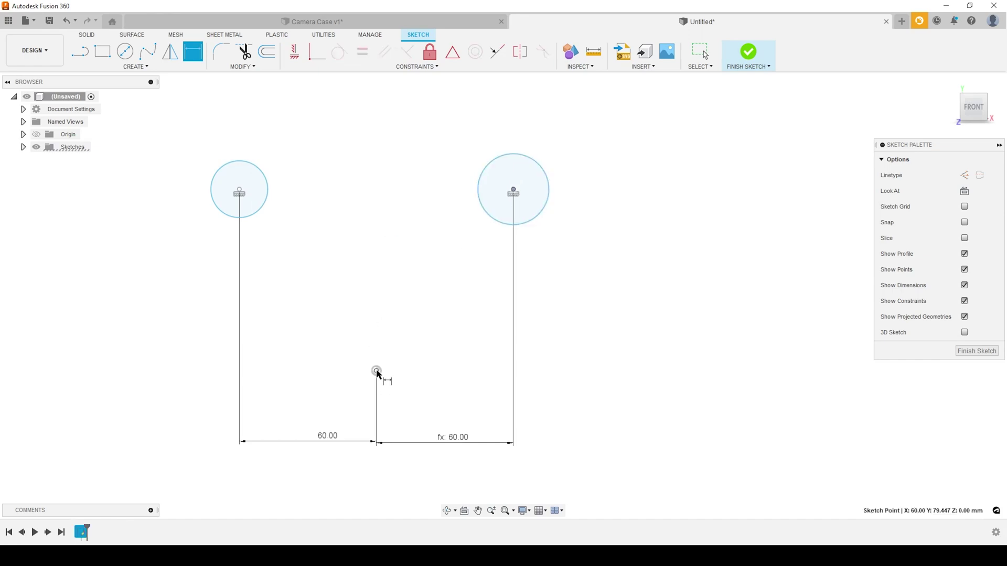
click(376, 372)
click(655, 279)
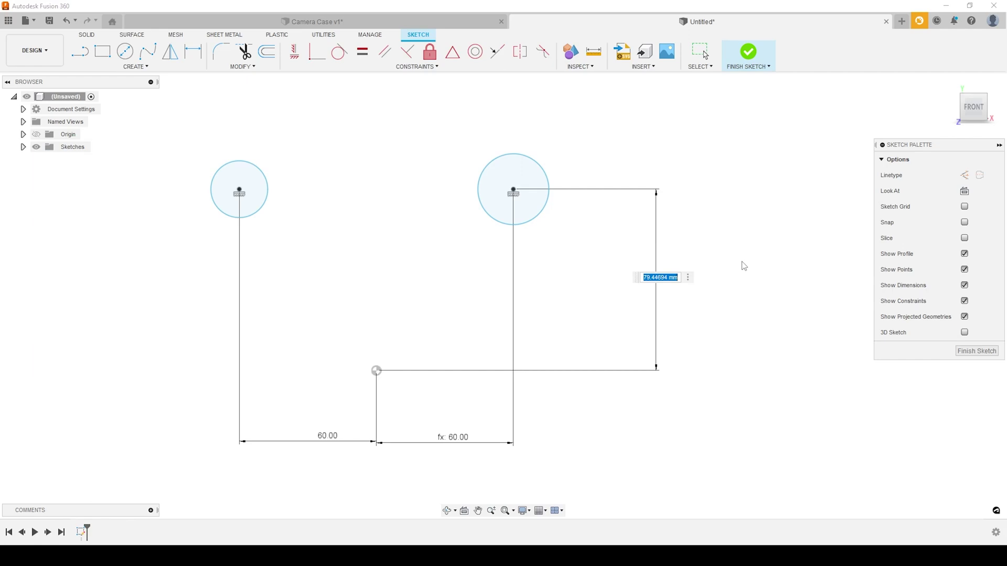
text(80)
key(Return)
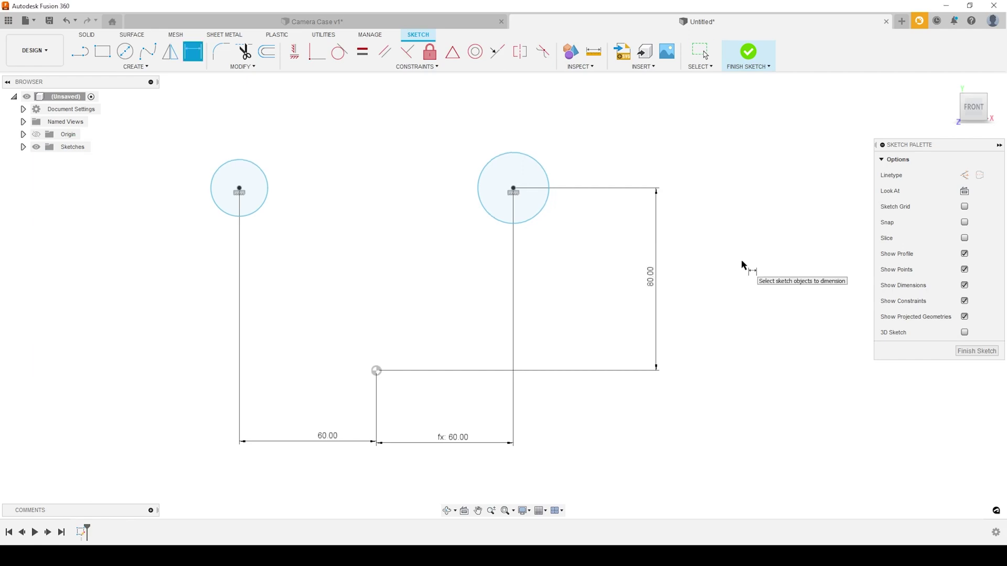
- Give the right circle a 25 mm diameter and link the left circle's diameter to it
click(547, 215)
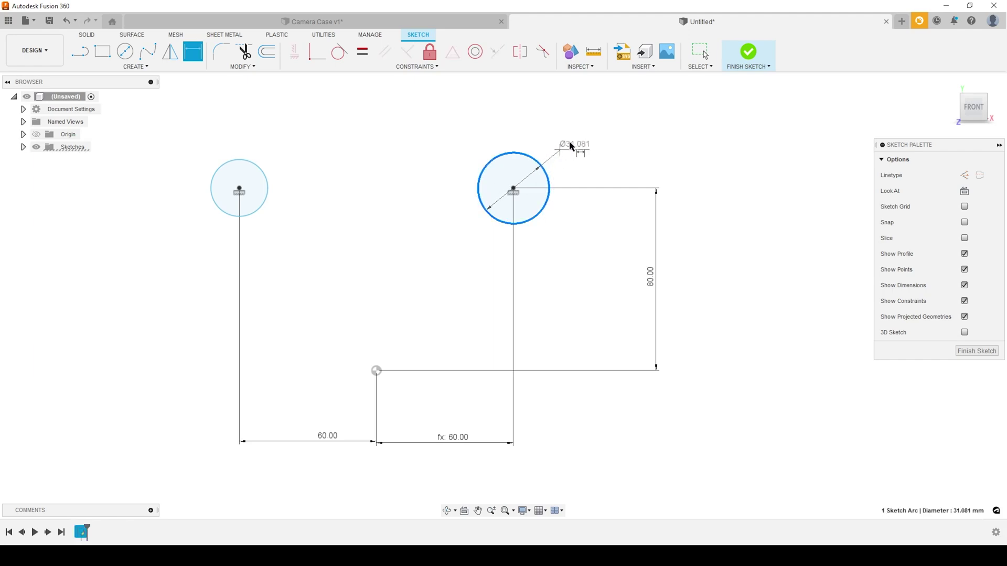
click(576, 140)
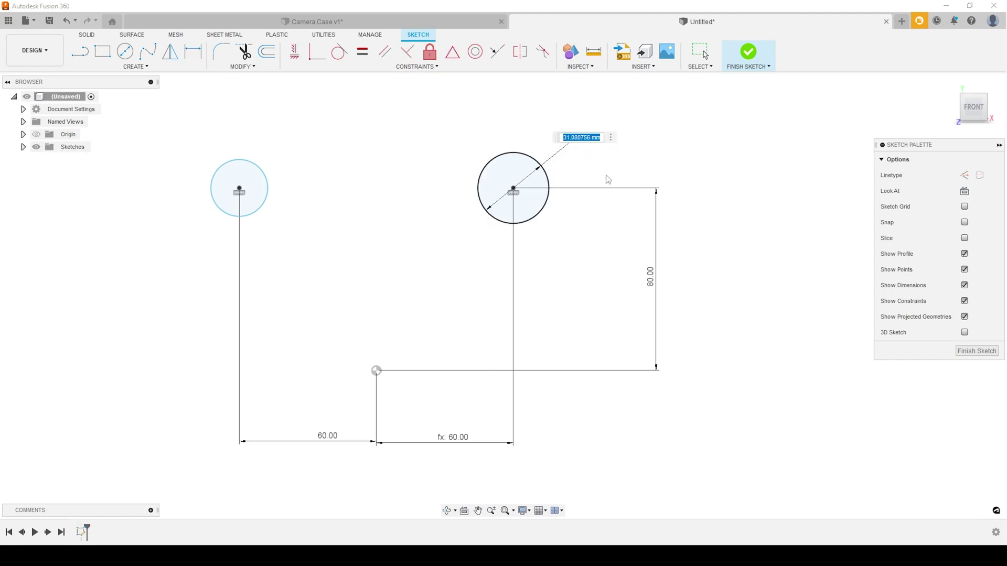
text(325)
key(Return)
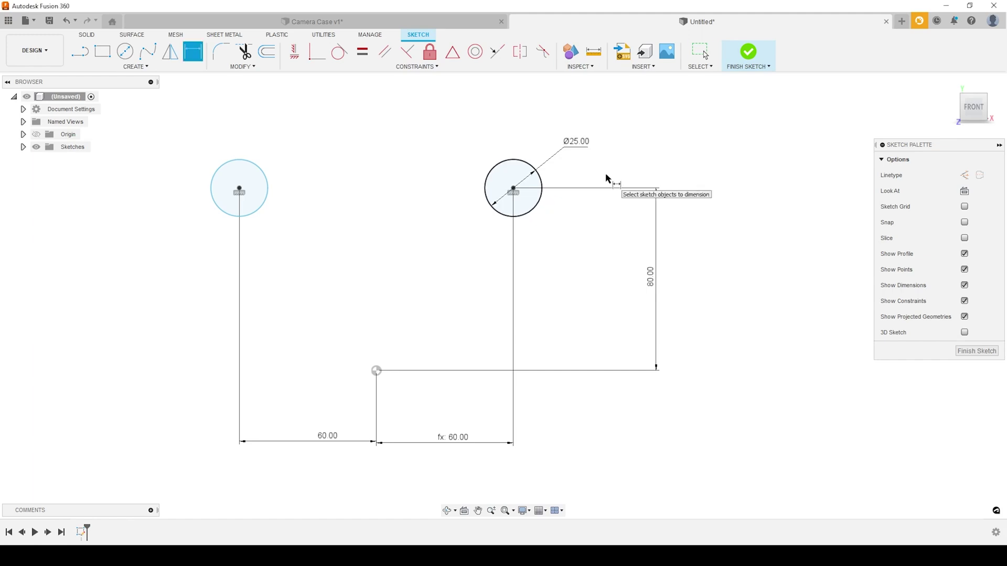
click(252, 167)
click(293, 146)
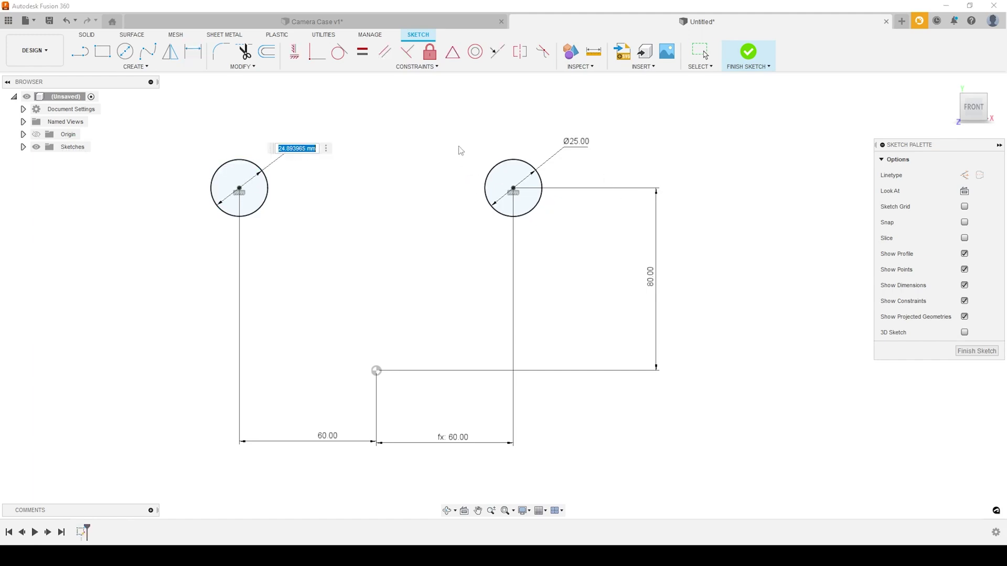
text(25)
key(BackSpace)
key(BackSpace)
click(577, 143)
key(Return)
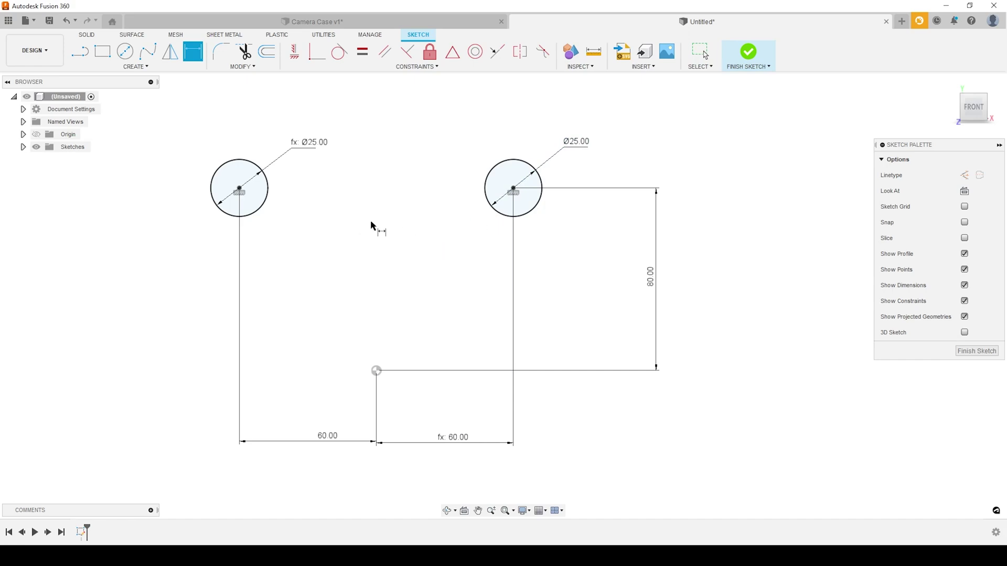
- Extrude both Ø25 circle profiles 50 mm symmetrically about the front plane into two cylinder bodies
click(751, 53)
middle_drag(461, 252, 419, 331)
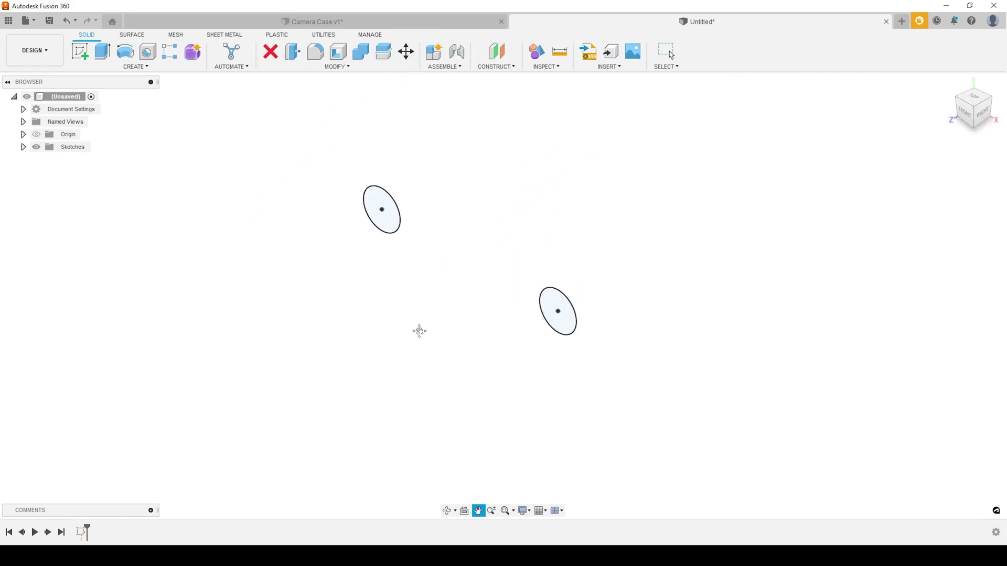
click(102, 59)
click(382, 212)
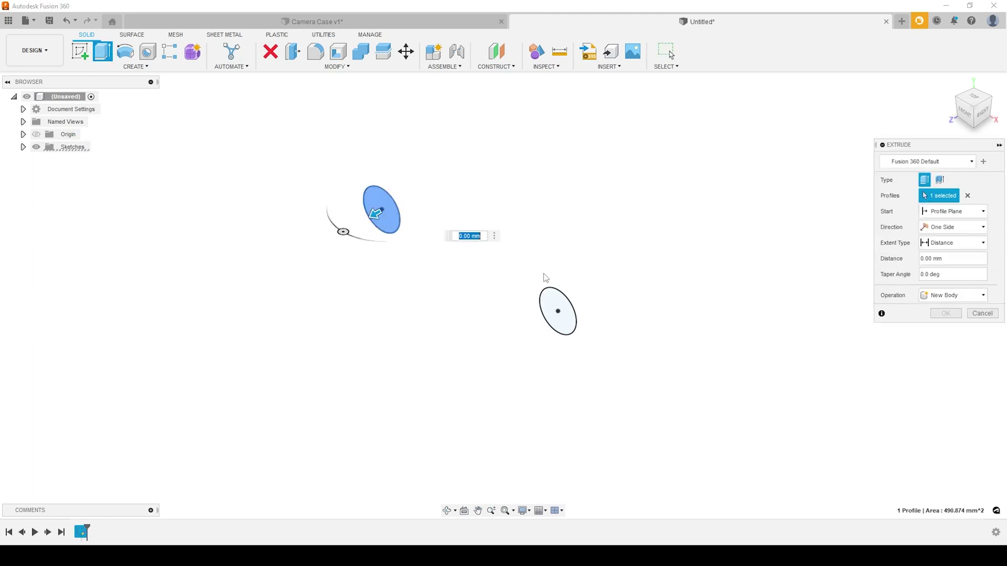
click(550, 308)
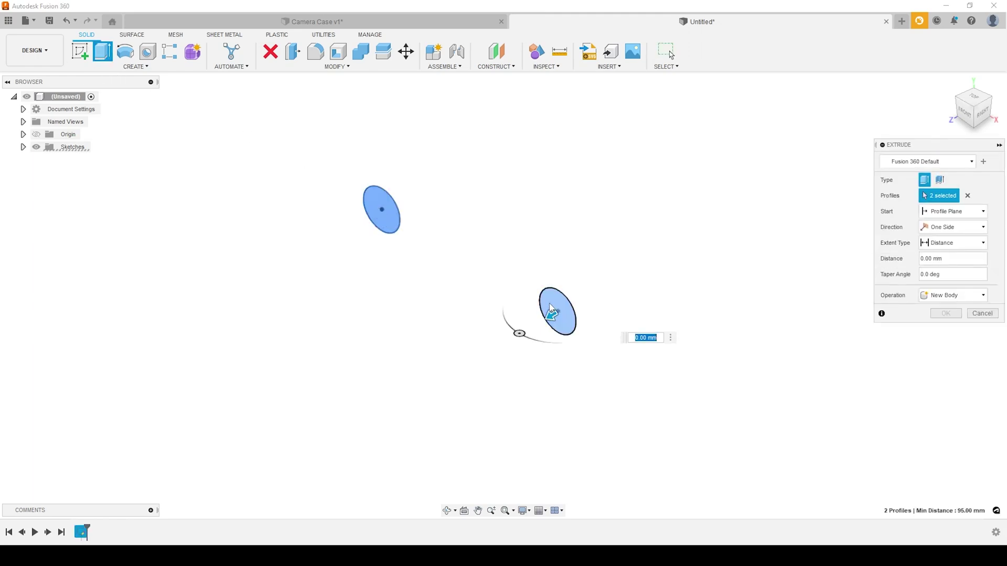
click(937, 231)
click(944, 253)
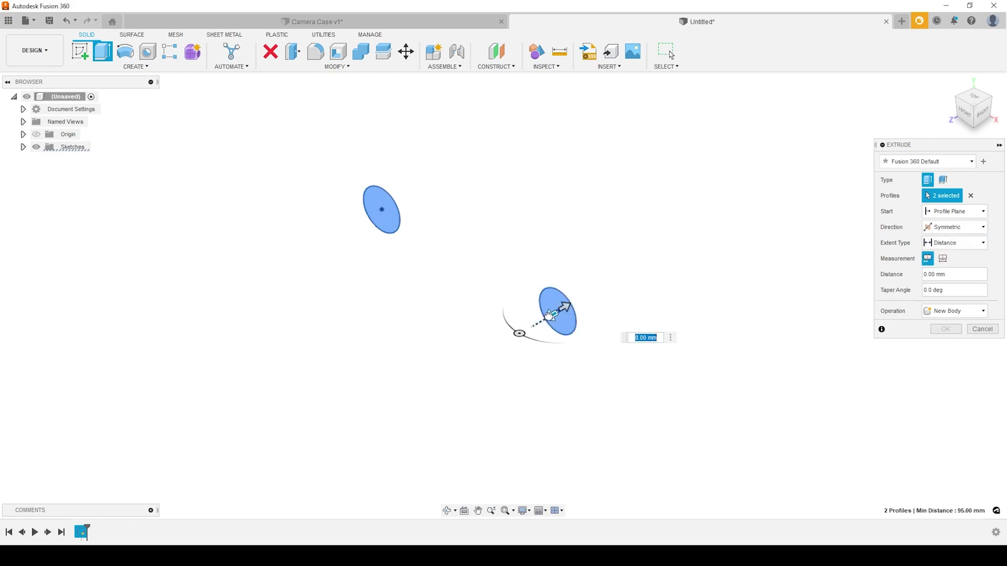
drag(548, 315, 471, 357)
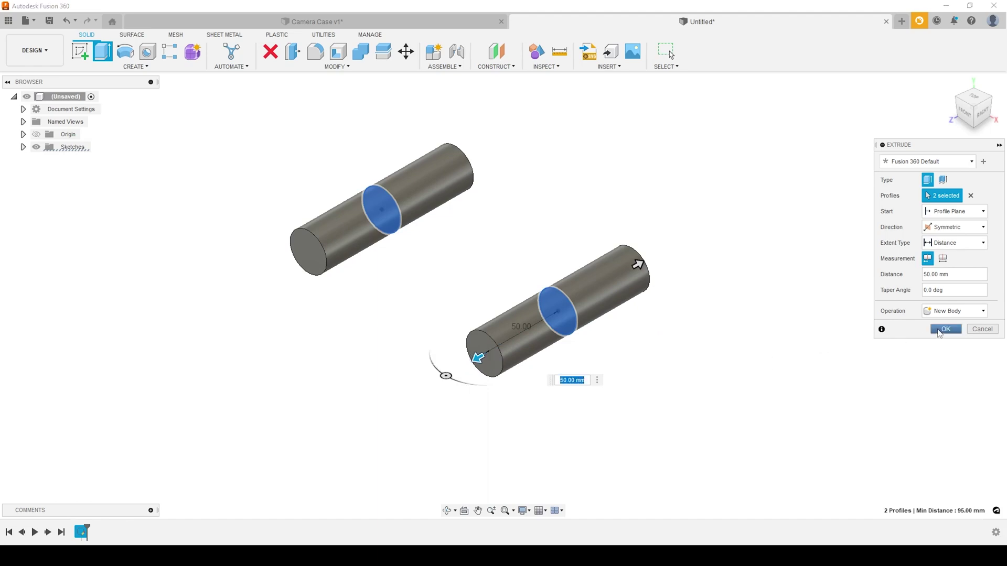
click(938, 332)
click(938, 332)
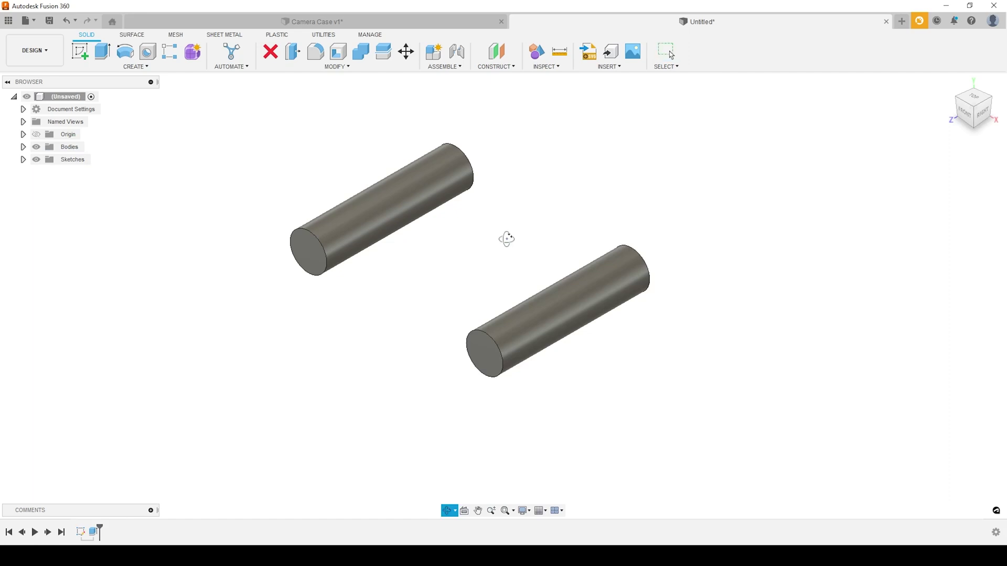
shift+middle_drag(506, 239, 518, 223)
click(79, 51)
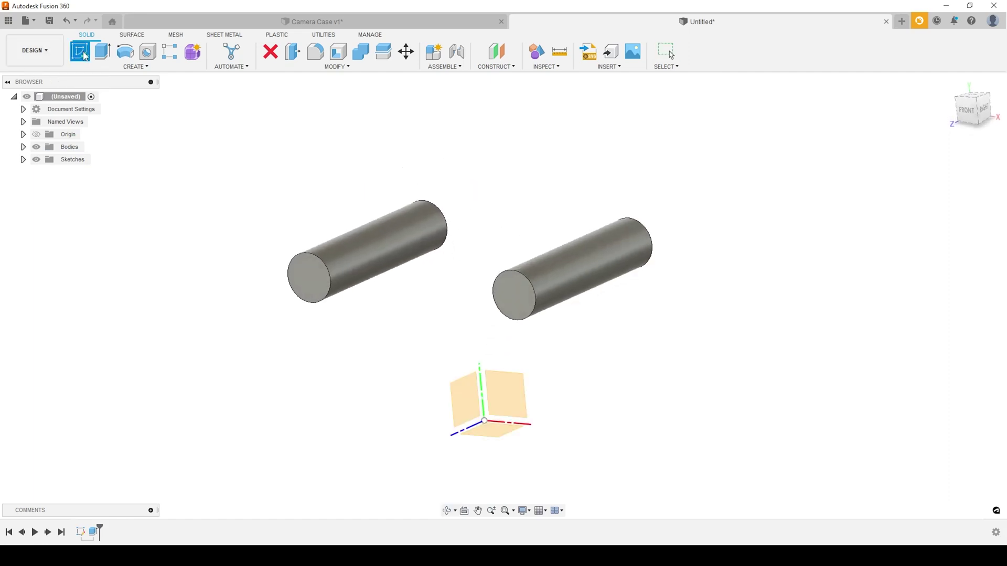
- Draw a Ø50 circle on the horizontal plane, make its centre coincident with the origin, and finish the sketch
click(497, 436)
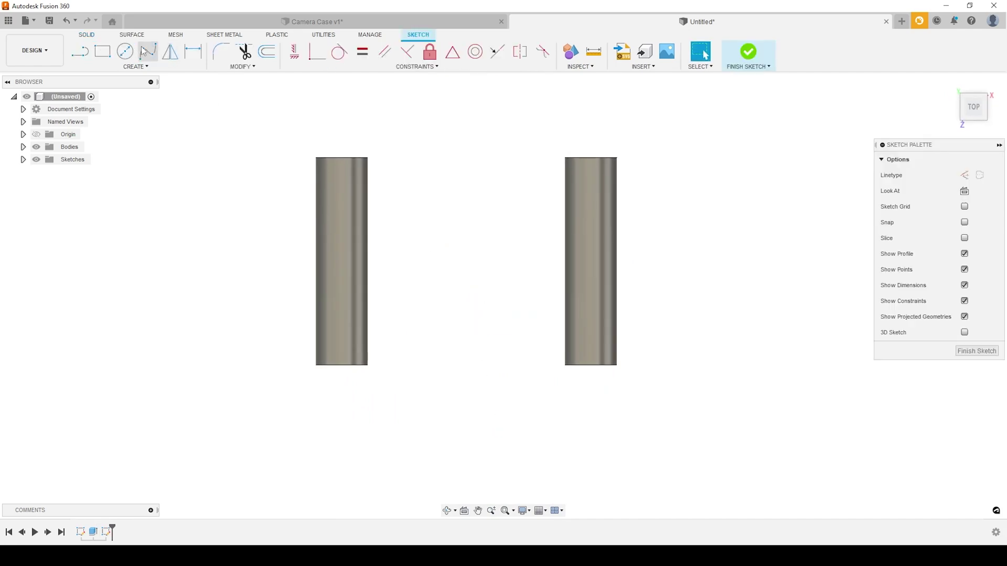
click(125, 51)
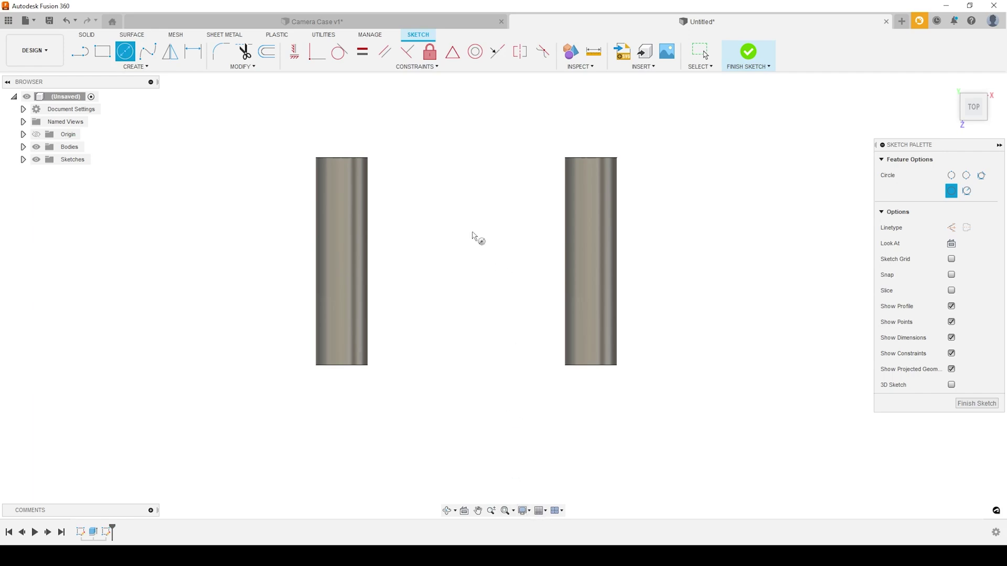
click(471, 269)
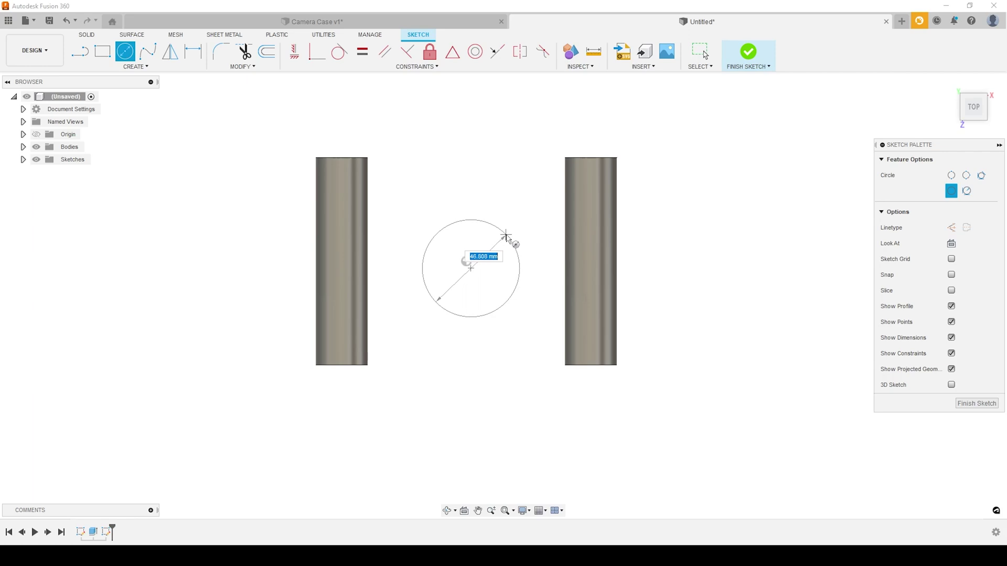
text(25)
key(Tab)
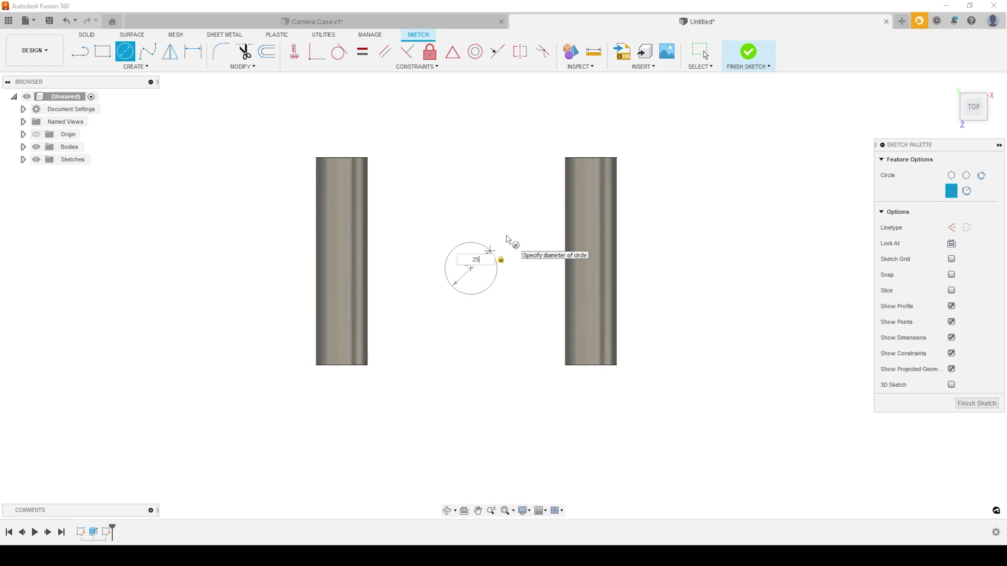
text(50)
key(Return)
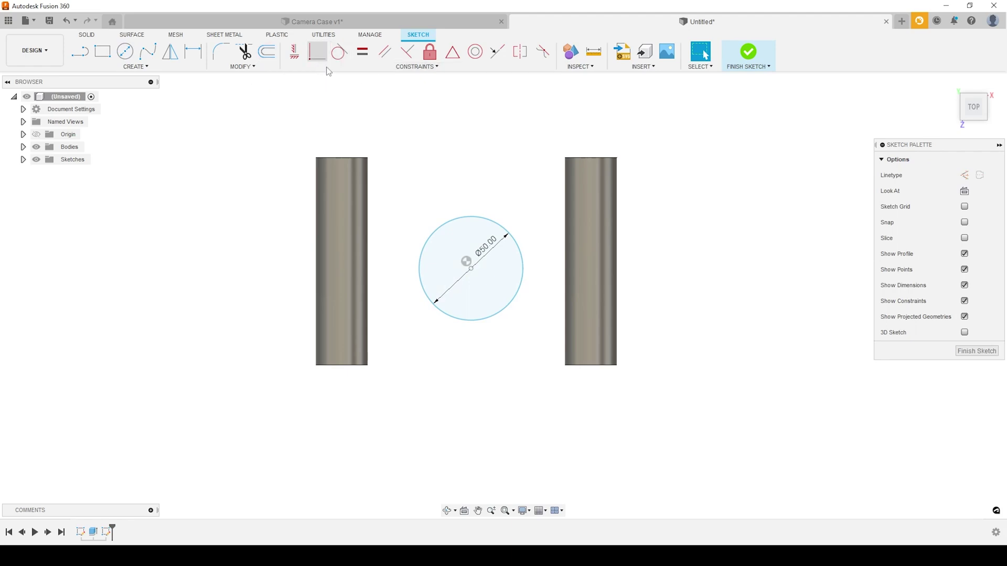
click(316, 51)
click(471, 268)
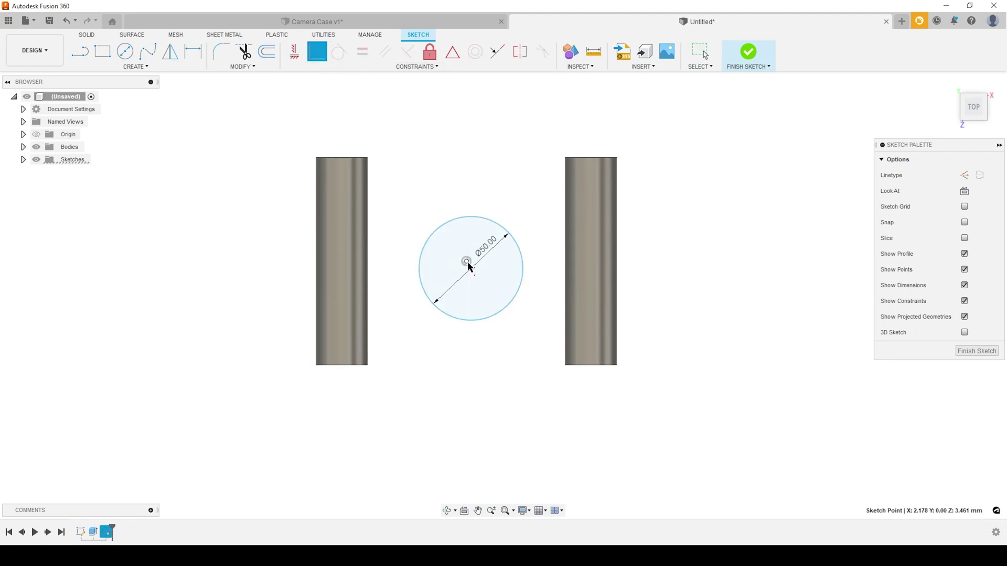
click(466, 261)
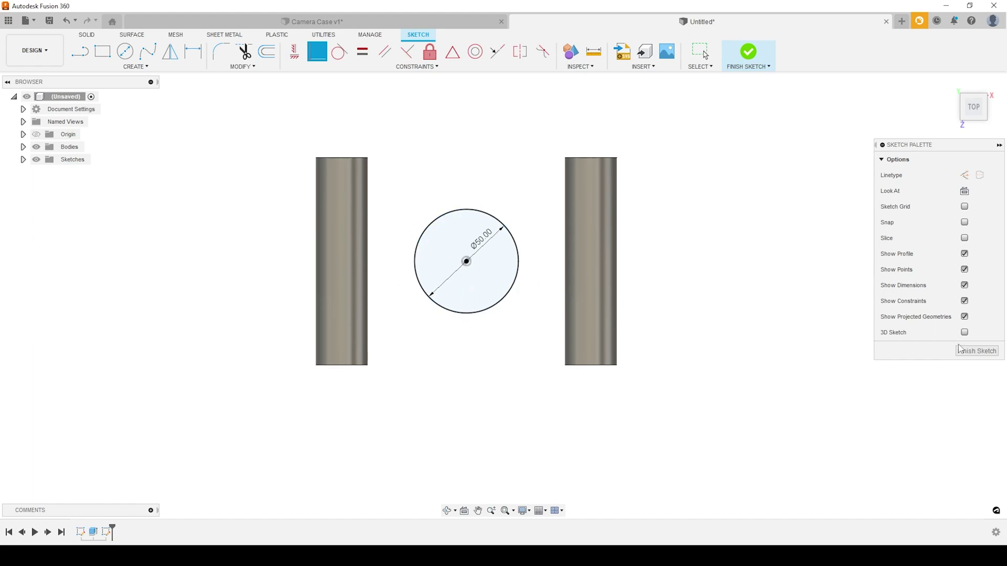
click(972, 355)
- Extrude the Ø50 circle 210 mm upward into the central cylinder and orbit to view all three
key(e)
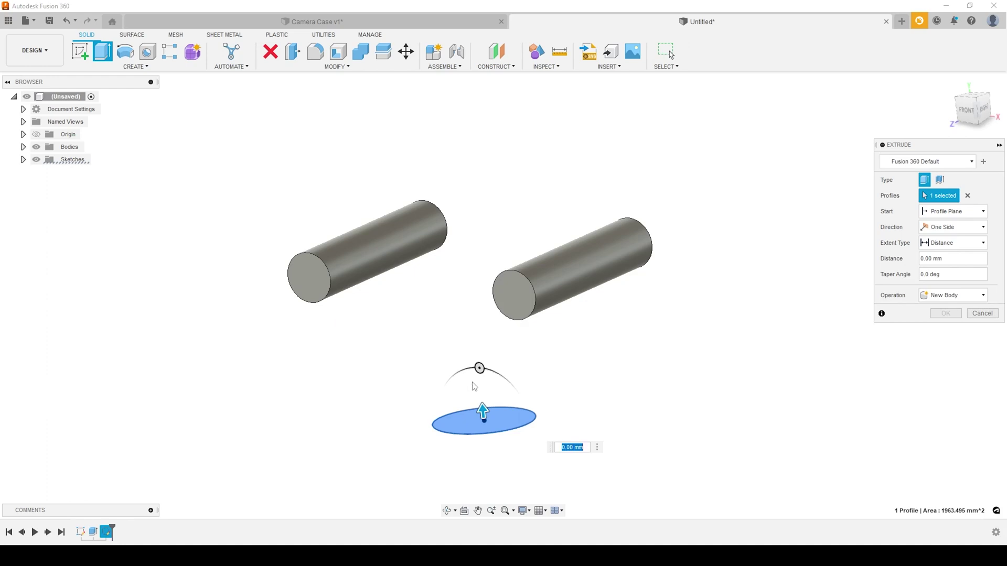
drag(483, 412, 491, 79)
middle_drag(556, 226, 615, 300)
drag(514, 208, 516, 122)
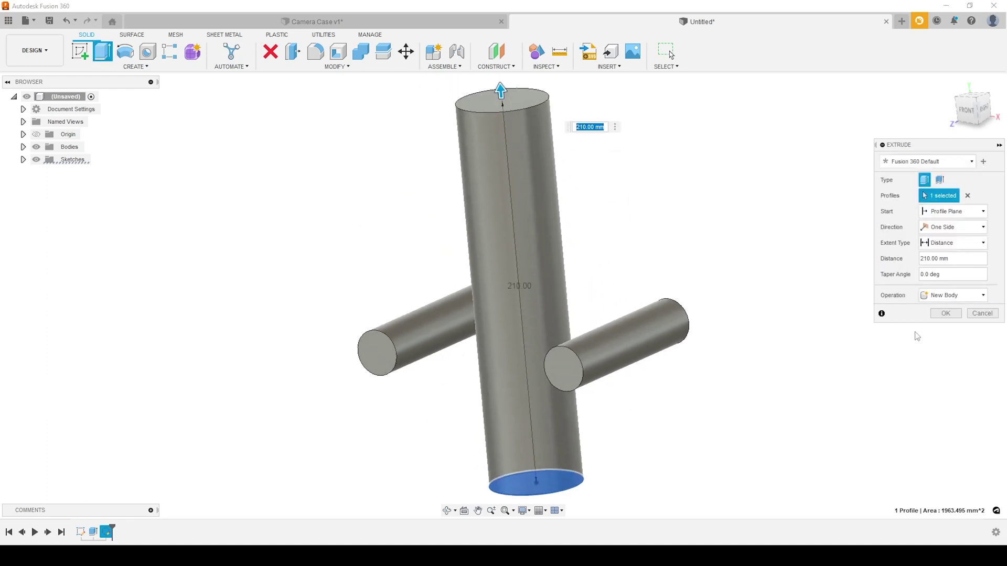
click(944, 314)
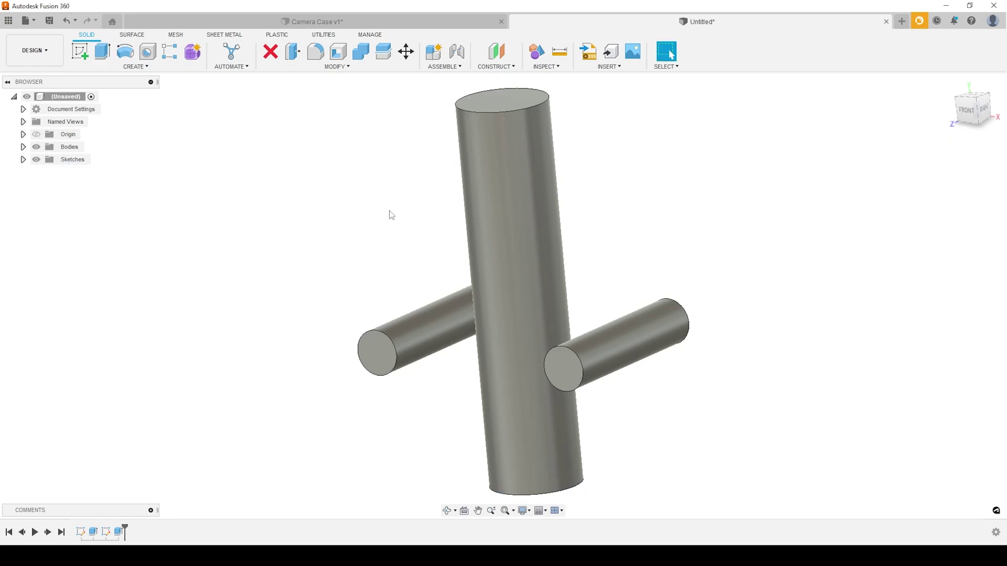
shift+middle_drag(388, 216, 447, 222)
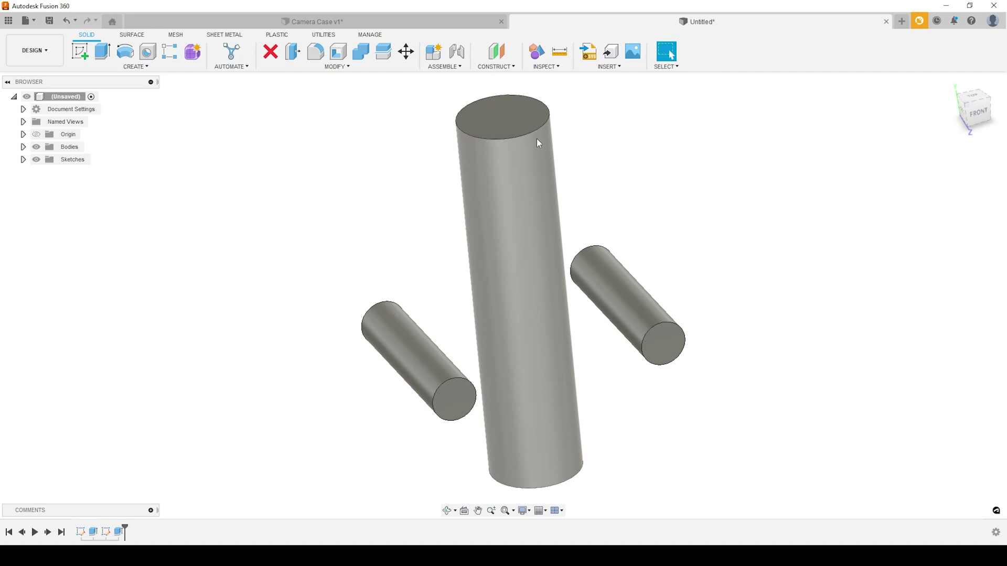
shift+middle_drag(405, 239, 410, 258)
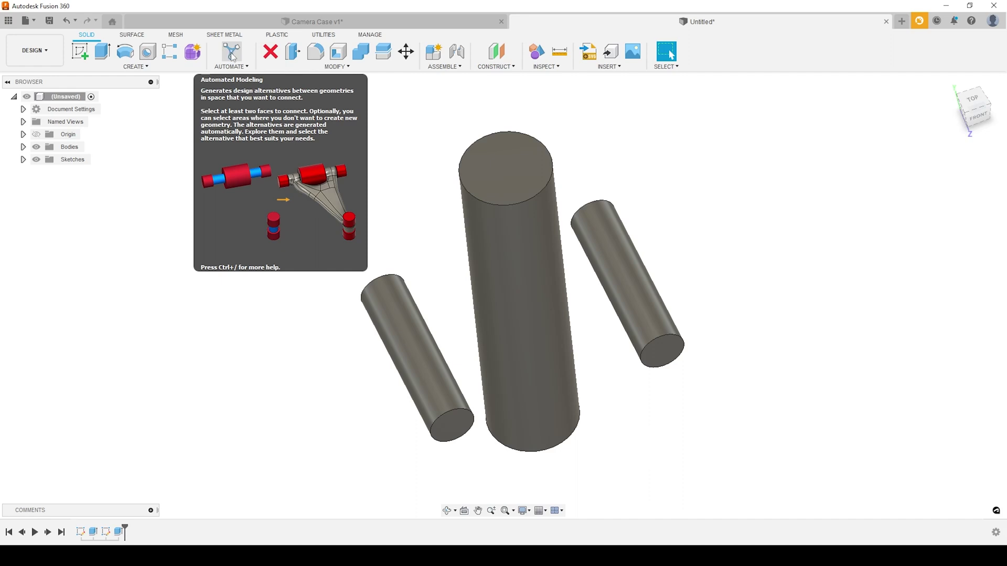
- Set up Automated Modeling to connect the two side cylinder faces while avoiding the central cylinder
click(234, 56)
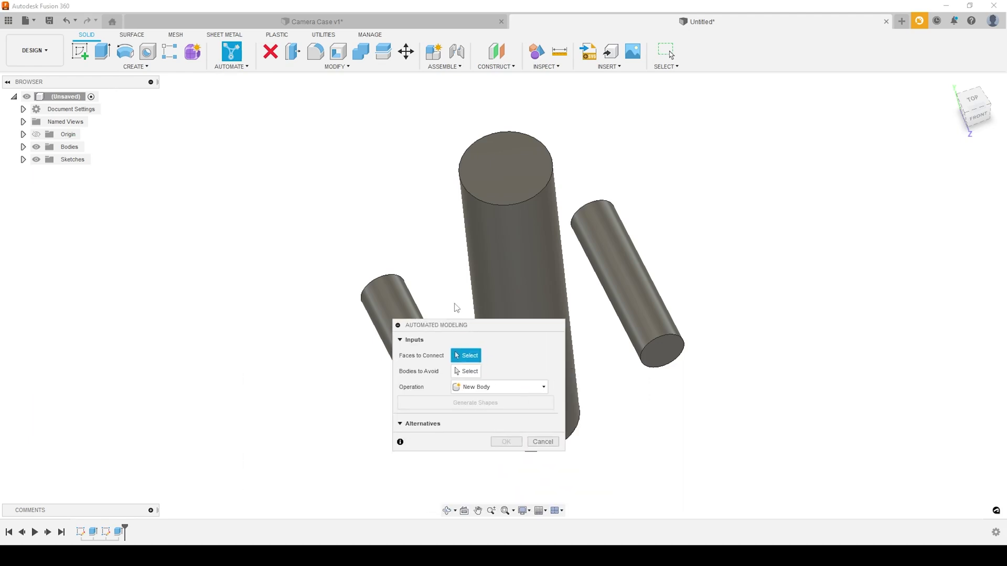
drag(463, 325, 844, 103)
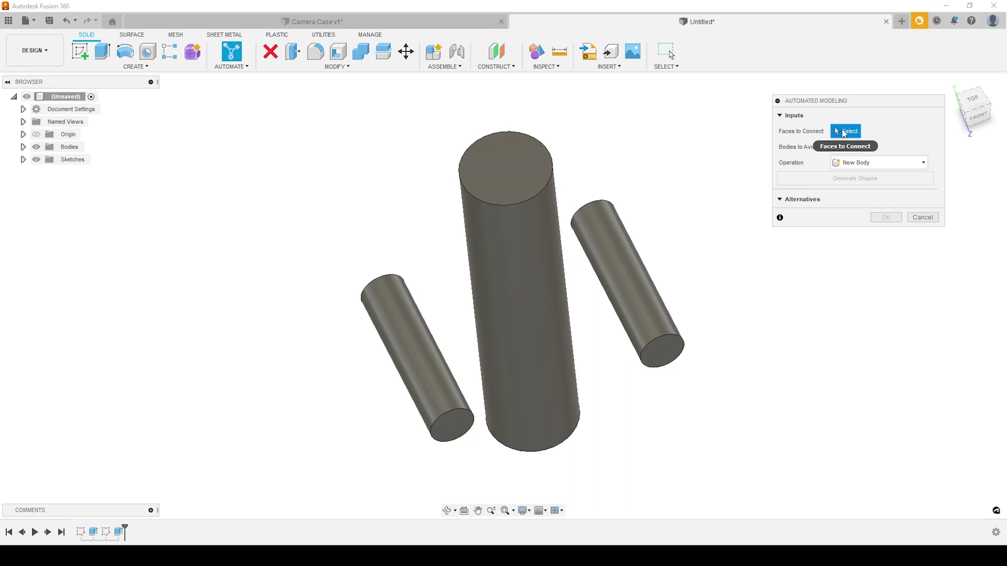
click(412, 339)
click(631, 294)
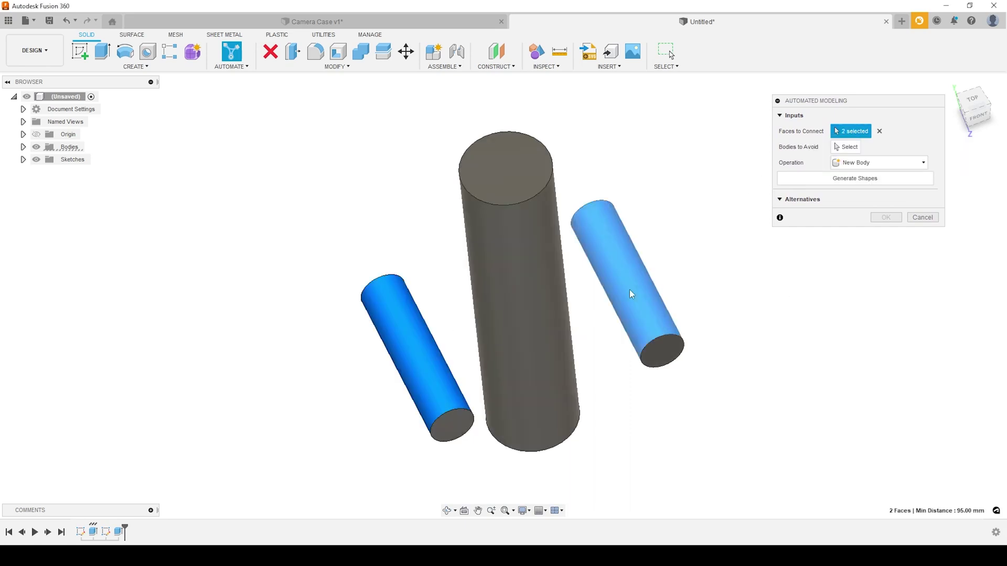
click(844, 147)
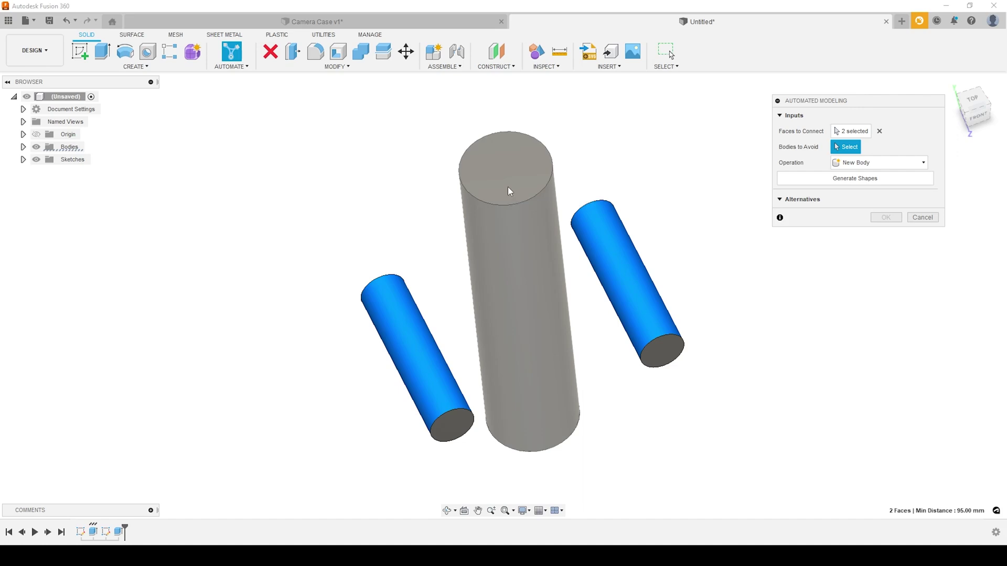
click(543, 211)
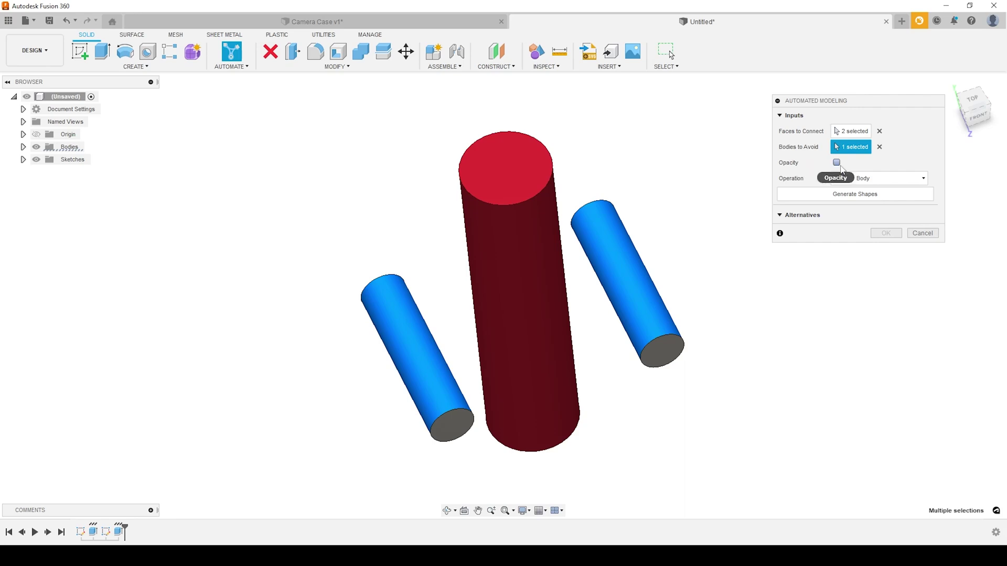
- Keep the operation as New Body and generate the shape alternatives
click(873, 180)
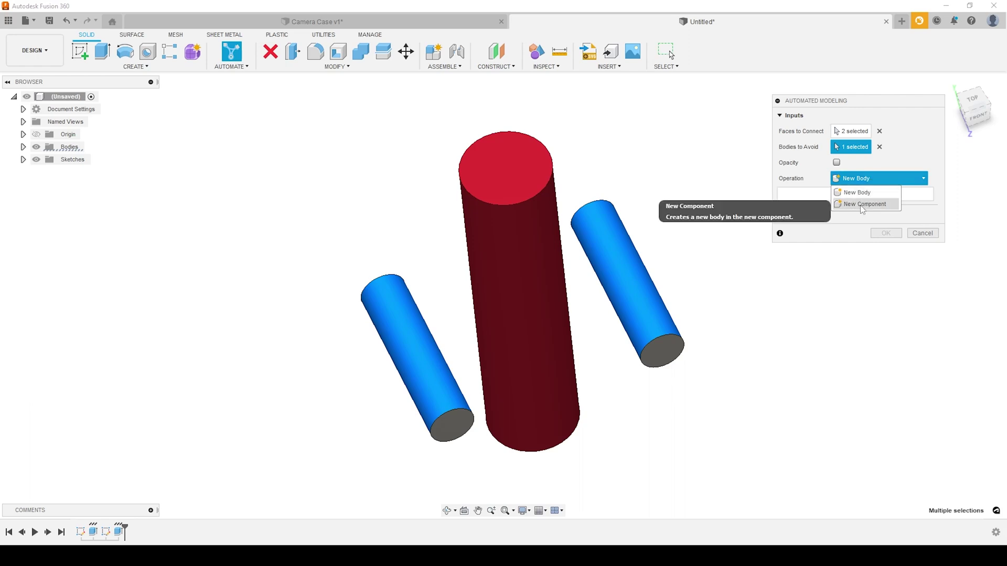
click(938, 179)
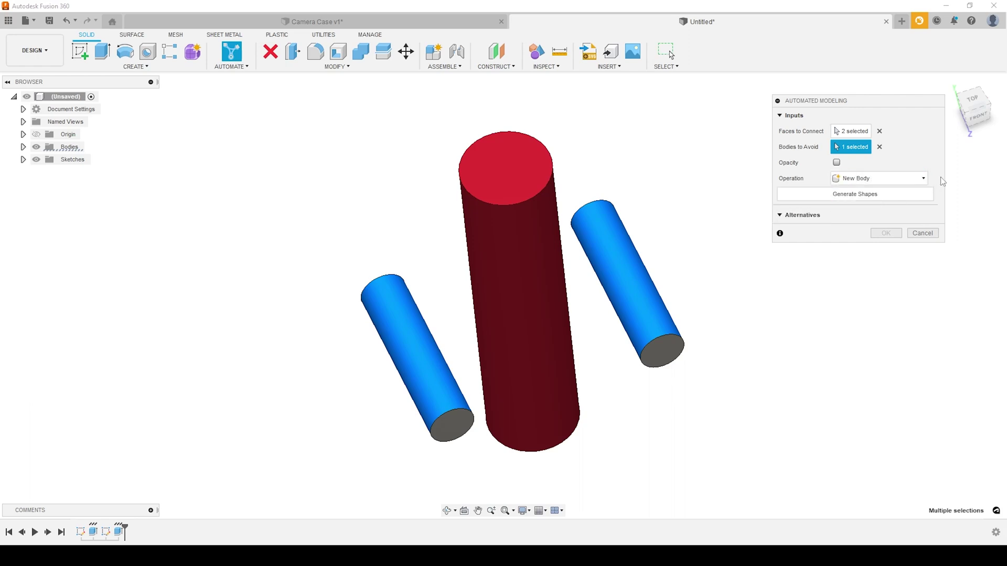
click(866, 197)
- Move the Automated Modeling panel up and left so the whole Alternatives list is visible
drag(811, 101, 749, 95)
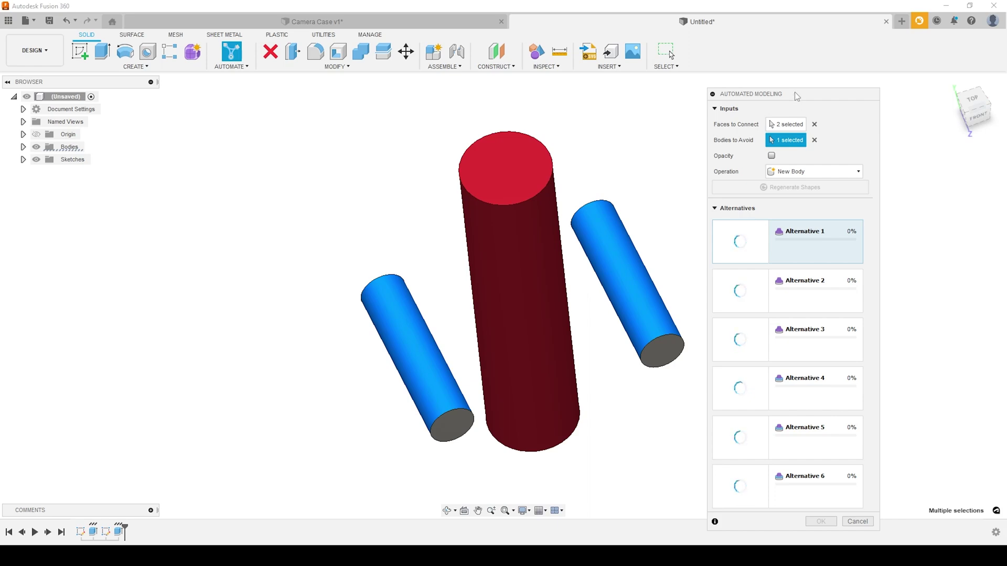
drag(795, 92, 796, 36)
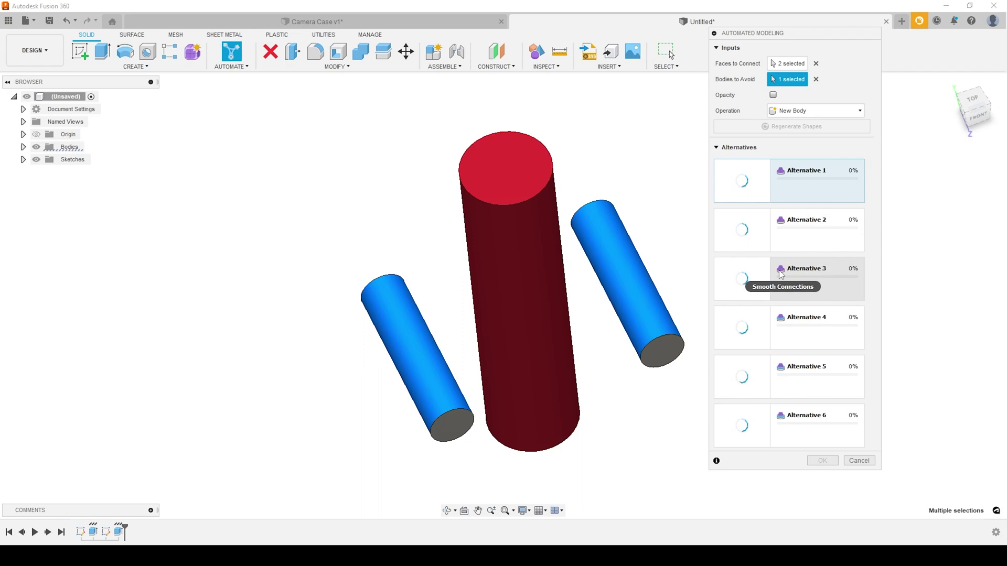
mouse_move(781, 274)
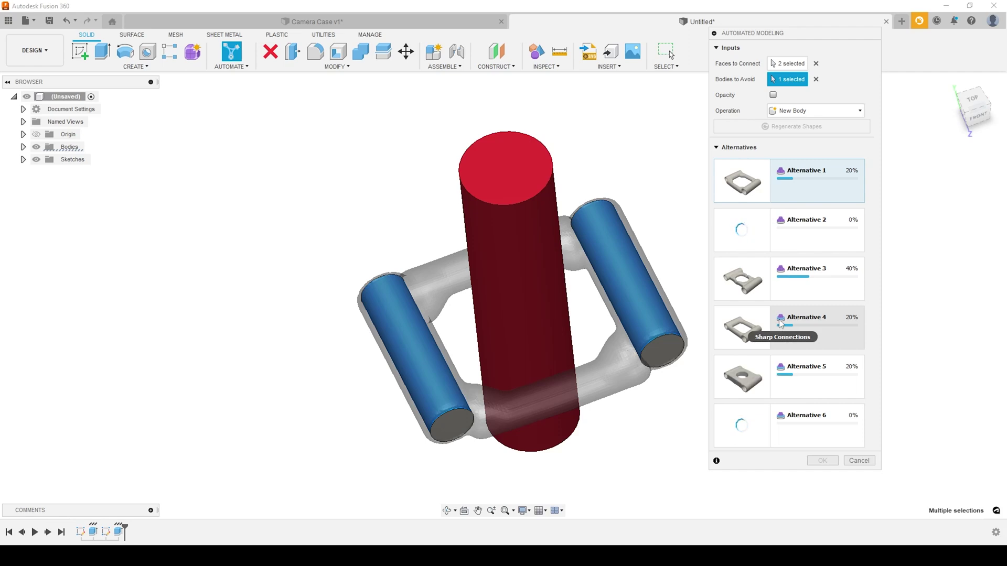
- Wait for the alternatives to finish generating, then preview Alternative 4 on the model
mouse_move(780, 322)
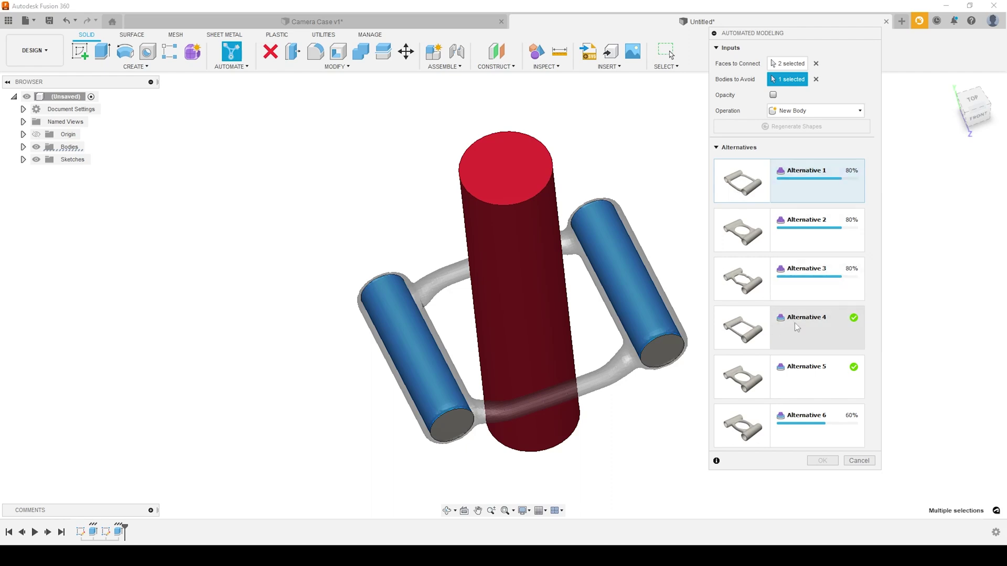
click(795, 322)
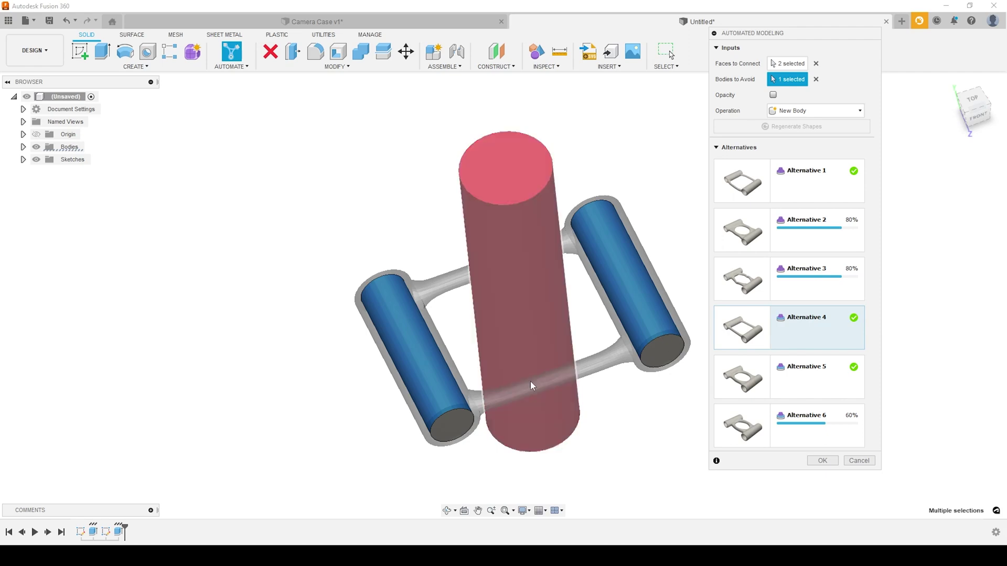
- Preview Alternatives 1 through 6 on the model to compare their connector shapes
click(754, 194)
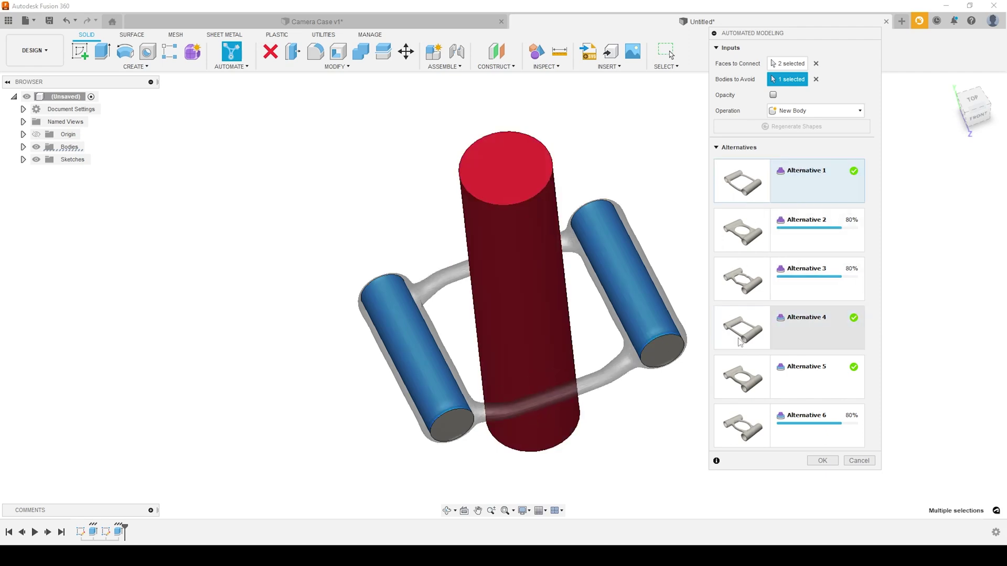
click(742, 340)
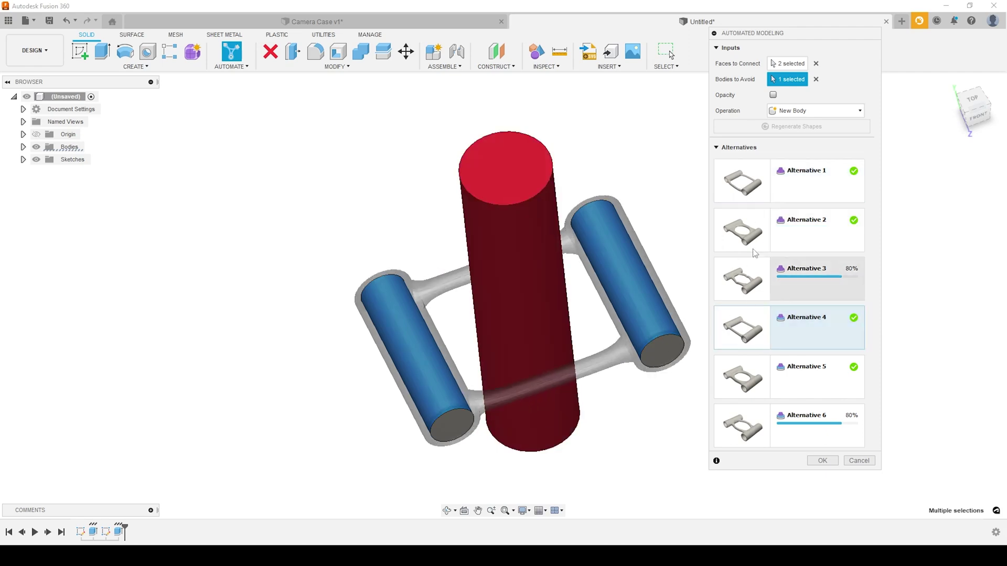
click(758, 198)
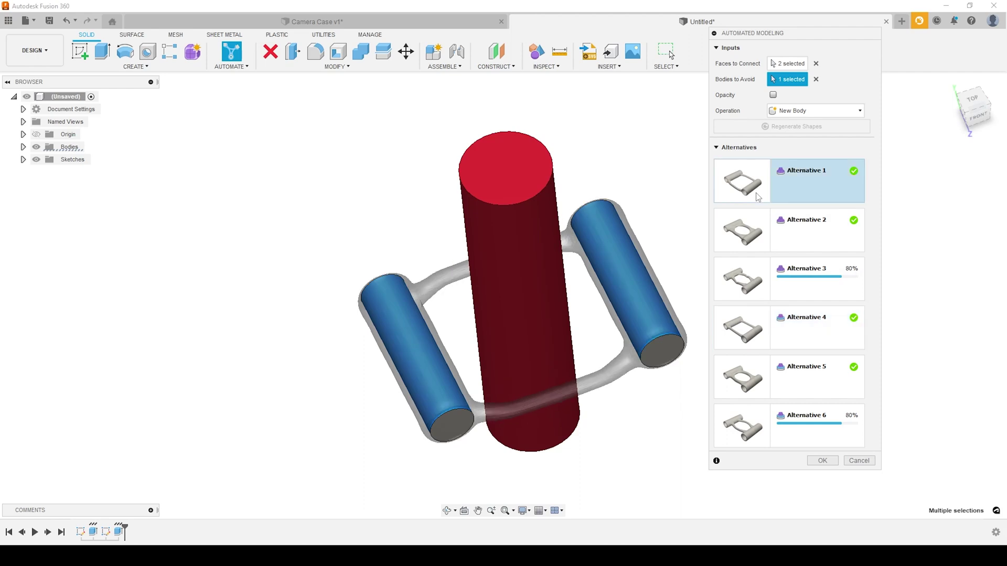
click(745, 329)
click(745, 237)
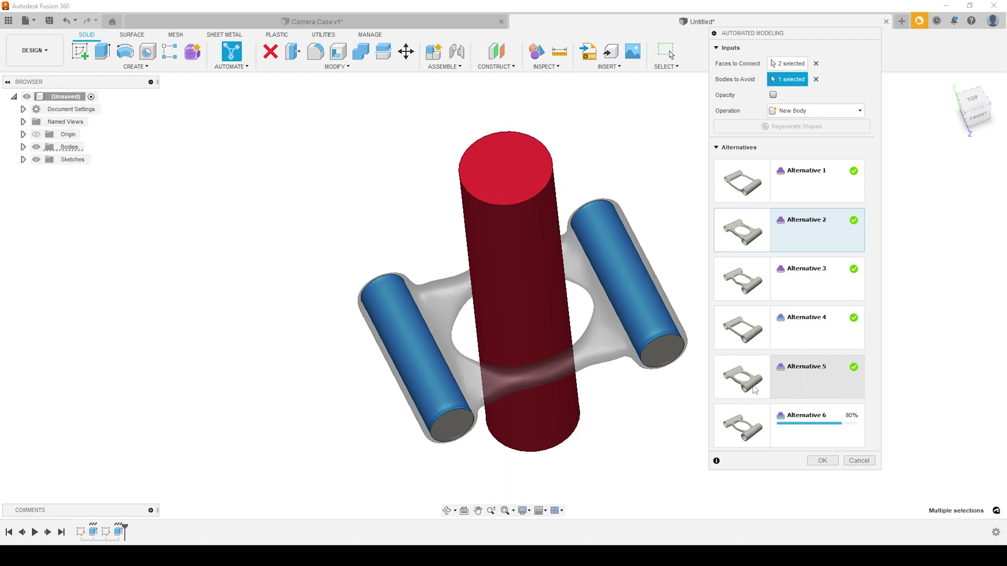
click(756, 383)
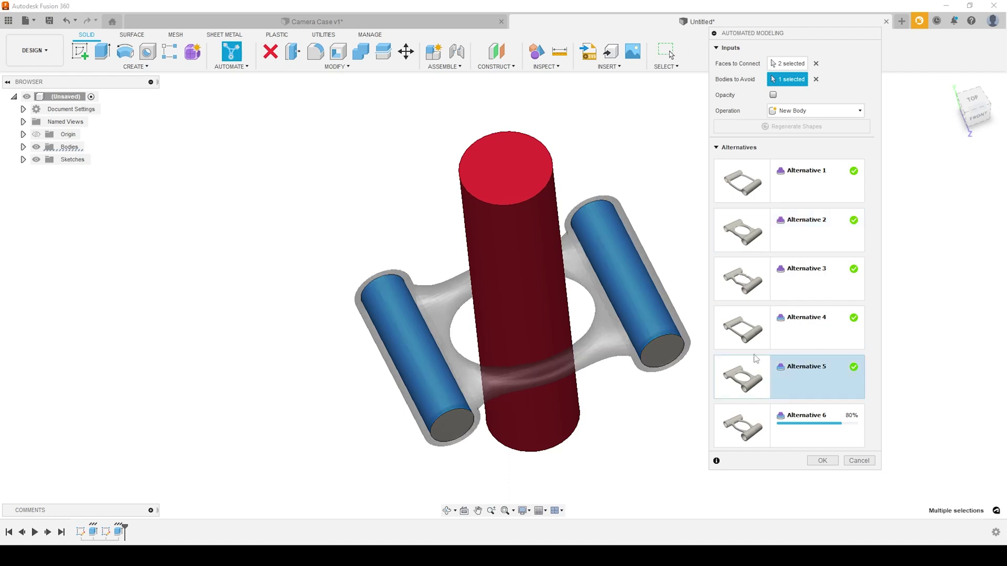
click(745, 237)
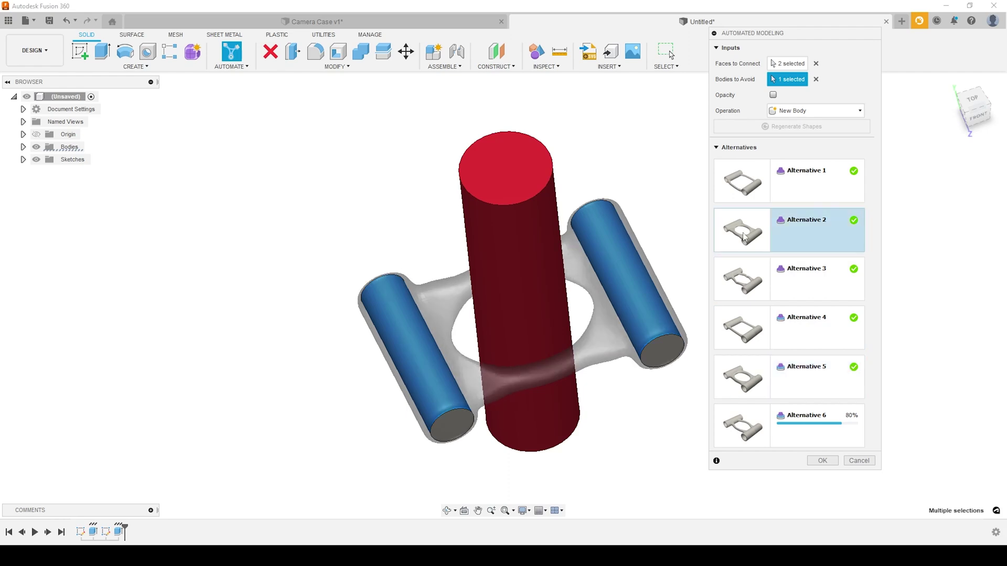
click(757, 376)
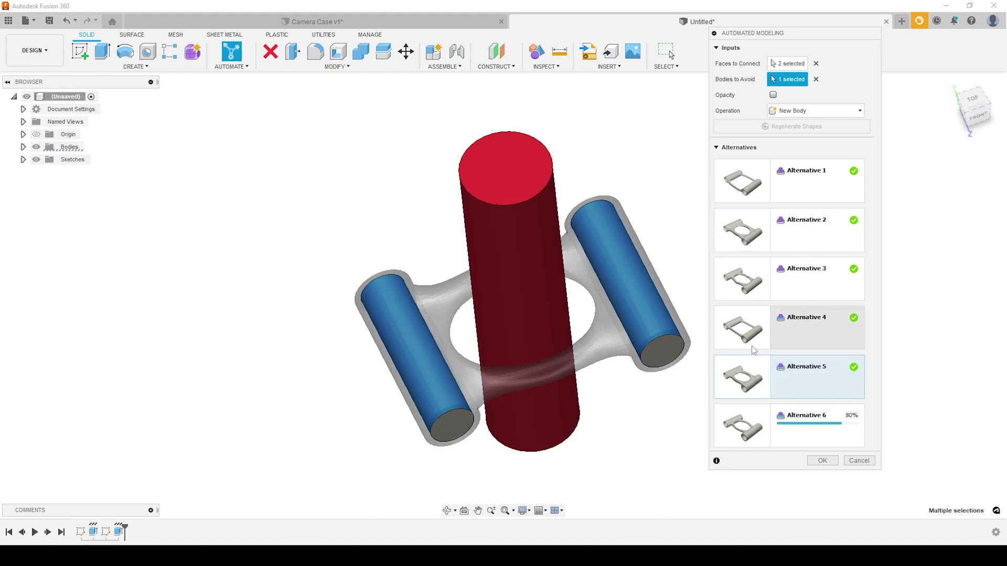
click(742, 289)
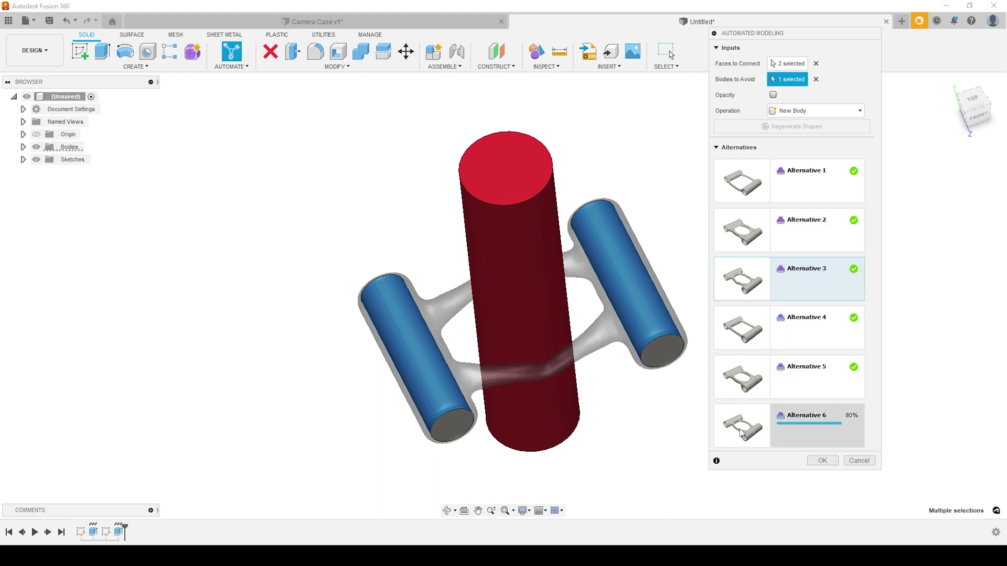
click(739, 422)
click(740, 198)
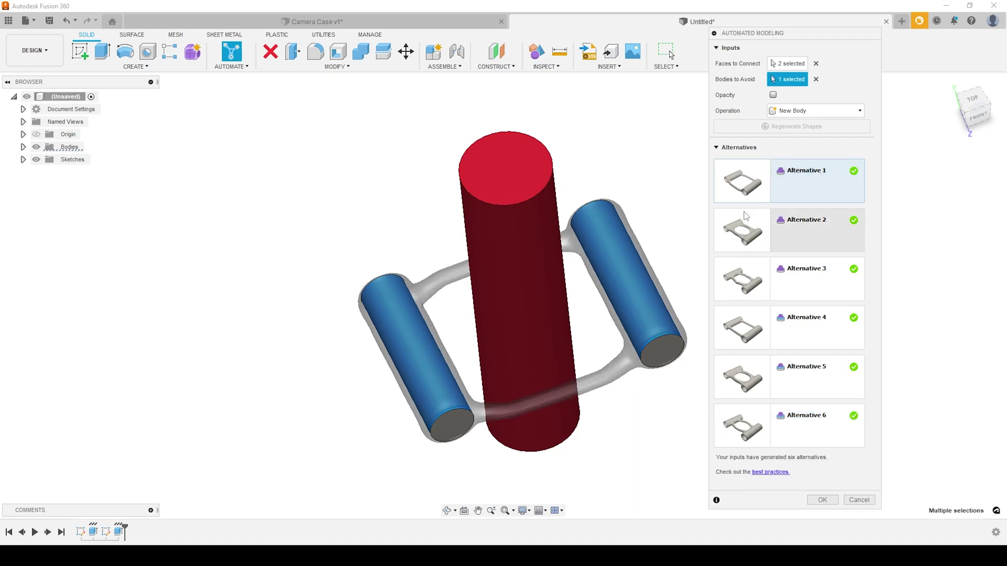
click(745, 218)
click(754, 280)
click(763, 340)
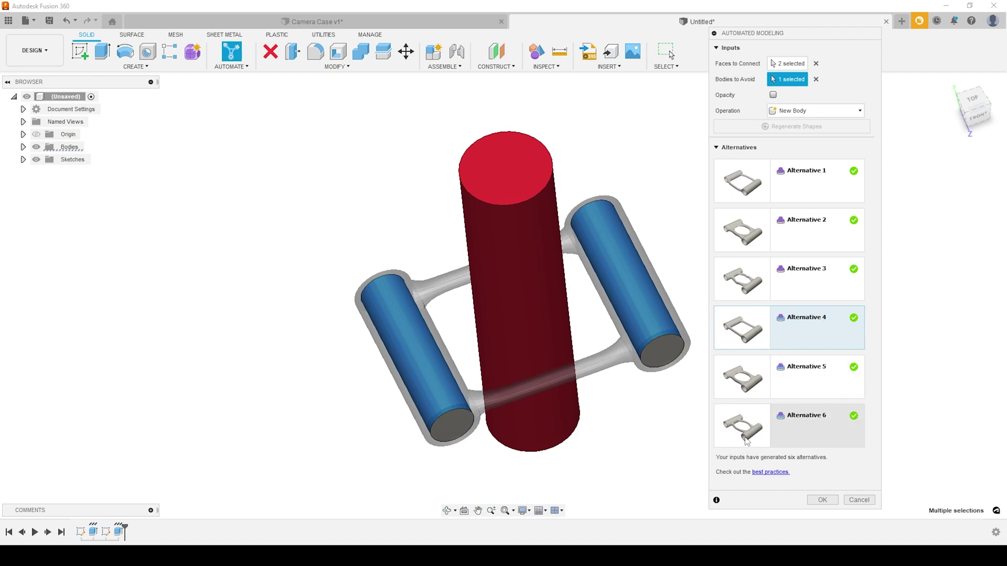
- Select Alternative 6, whose arms curve around the middle cylinder, and confirm with OK
click(747, 441)
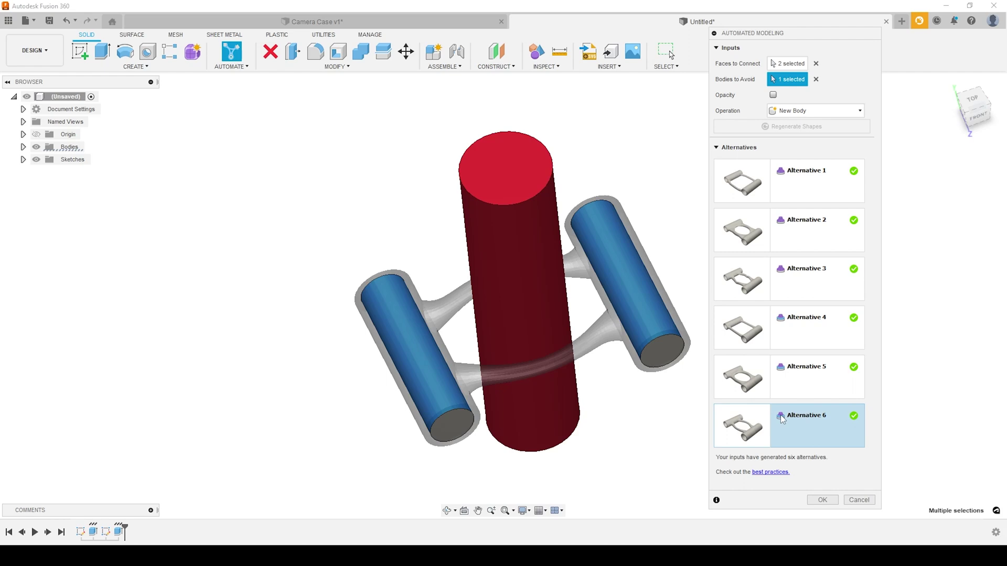
mouse_move(782, 418)
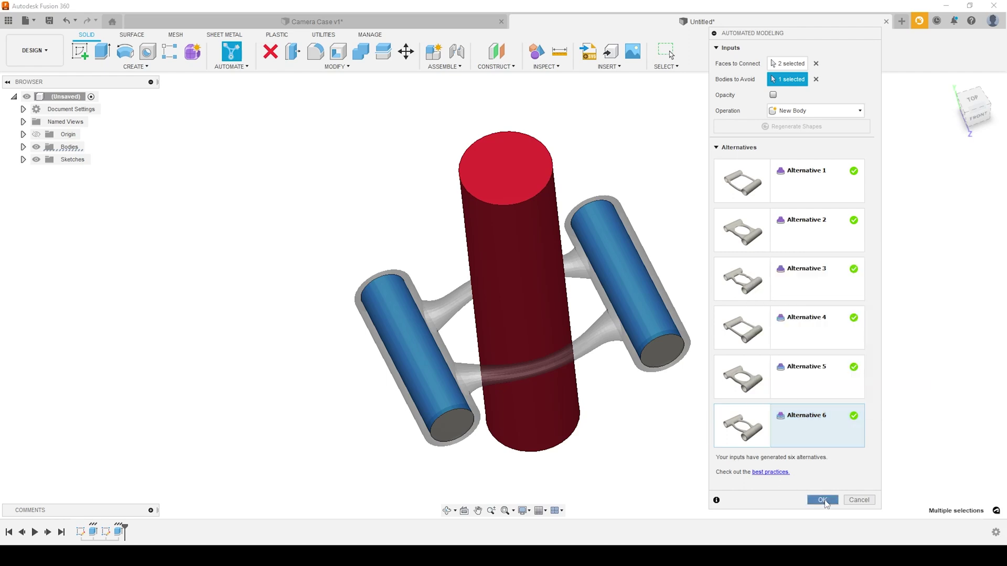
click(824, 502)
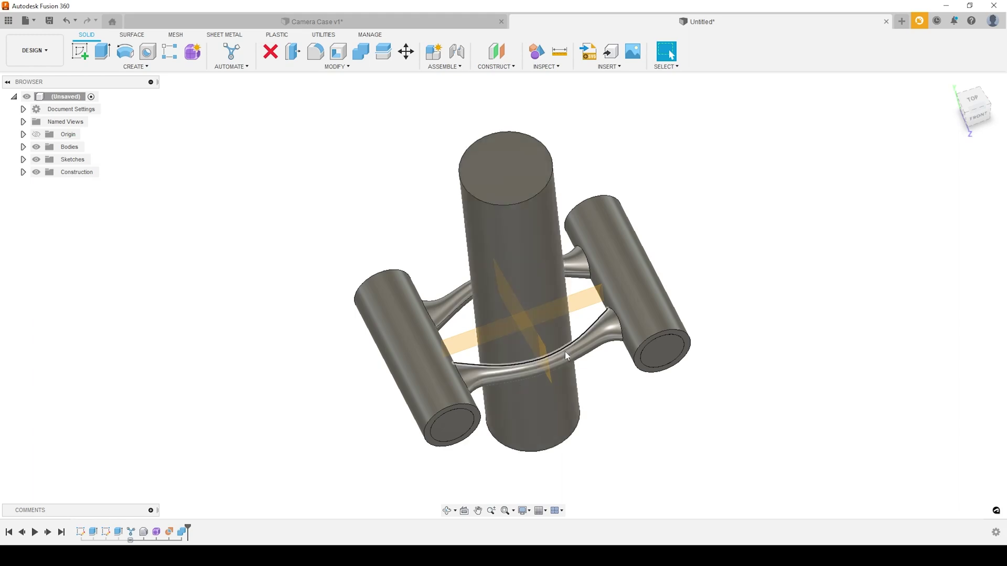
- Zoom in and back out to inspect the new connector bodies
scroll(524, 326, up, 5)
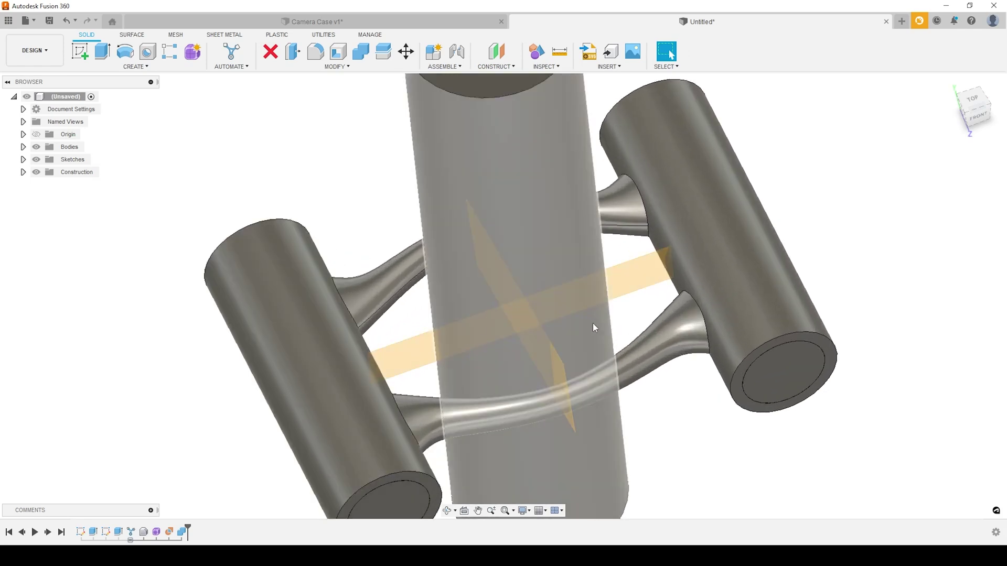
scroll(598, 325, down, 2)
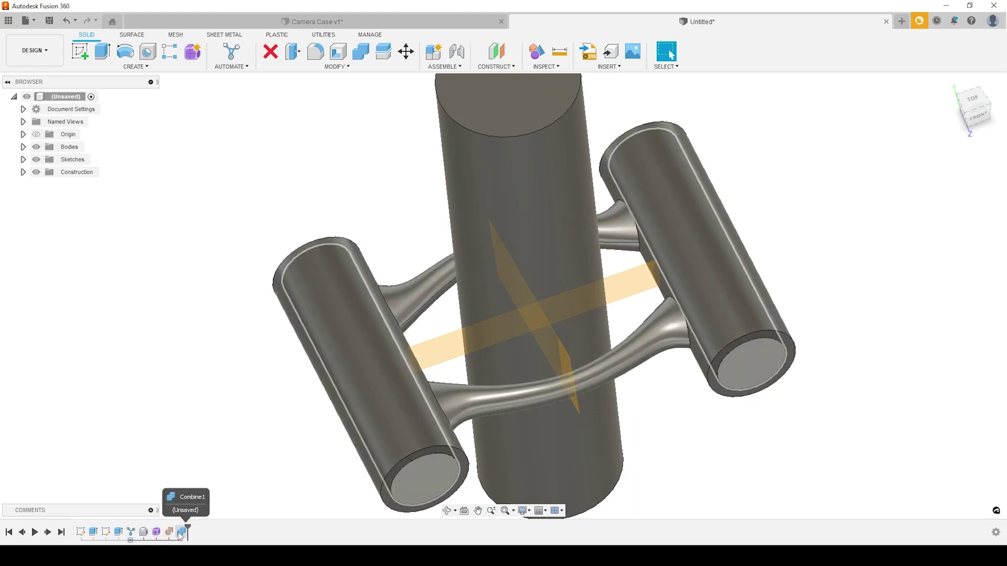
- Expand Group1 in the timeline to list its Combine, BoundaryFill, Organic, Preserves and AutomatedModeling features
click(131, 540)
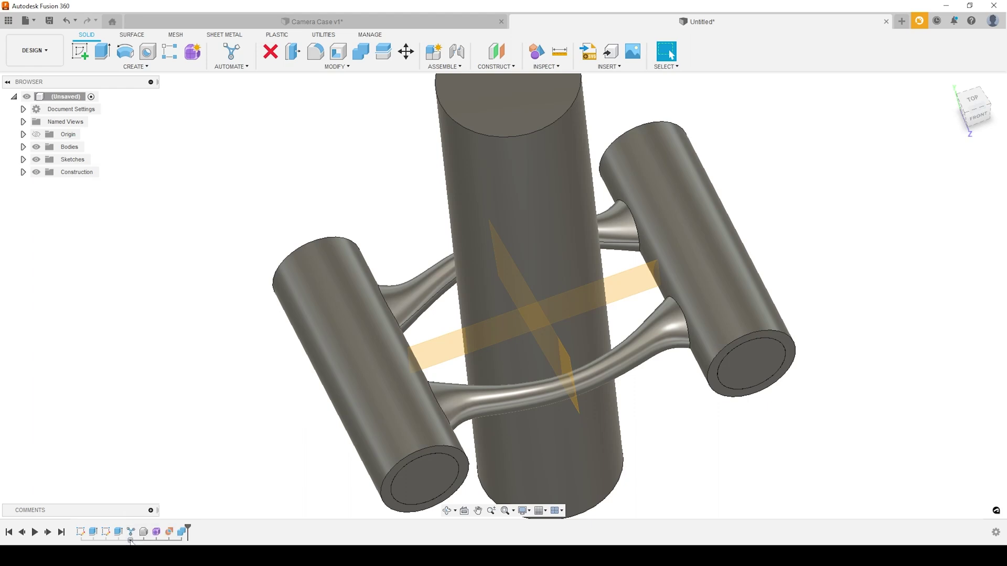
click(131, 540)
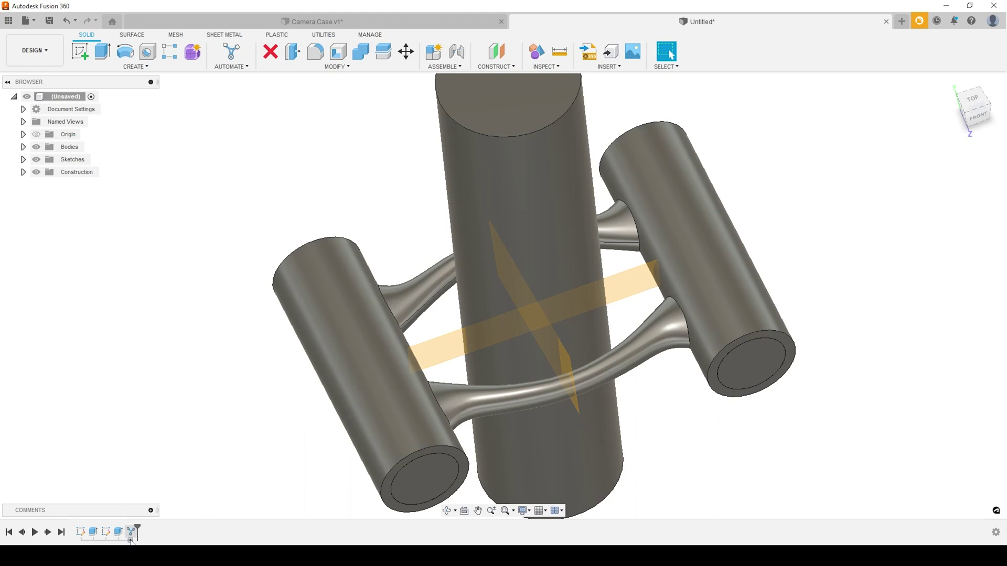
mouse_move(132, 536)
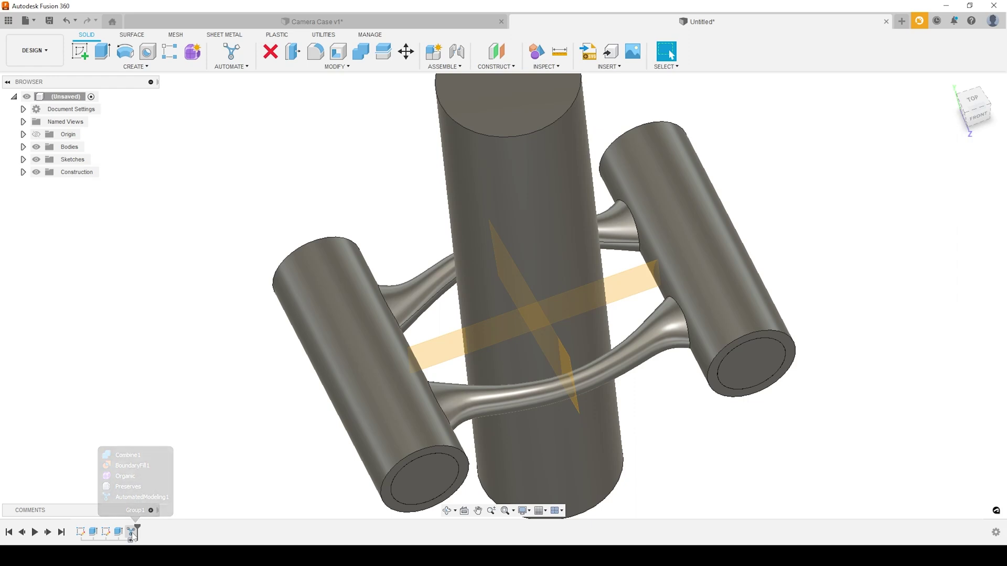
click(131, 540)
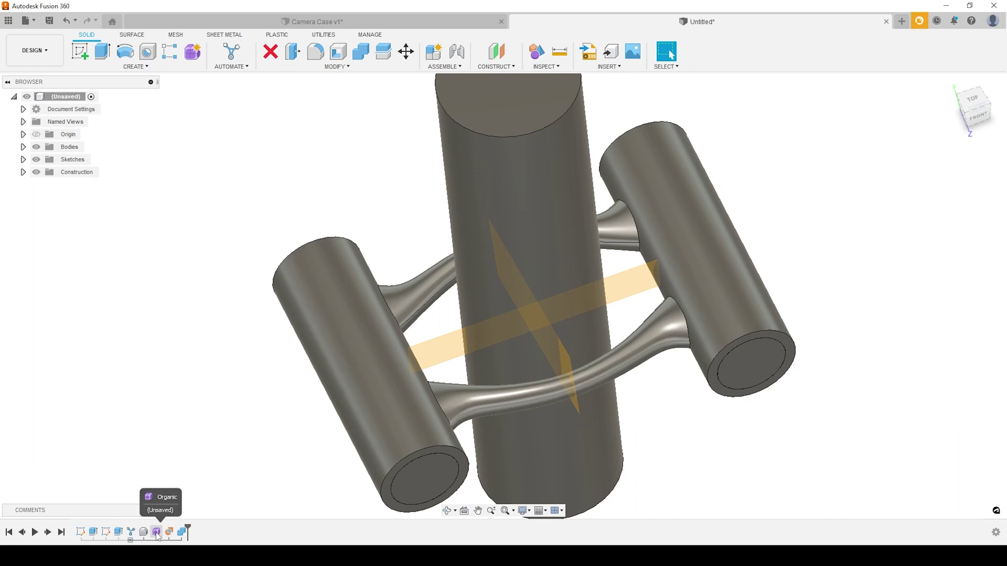
right_click(157, 533)
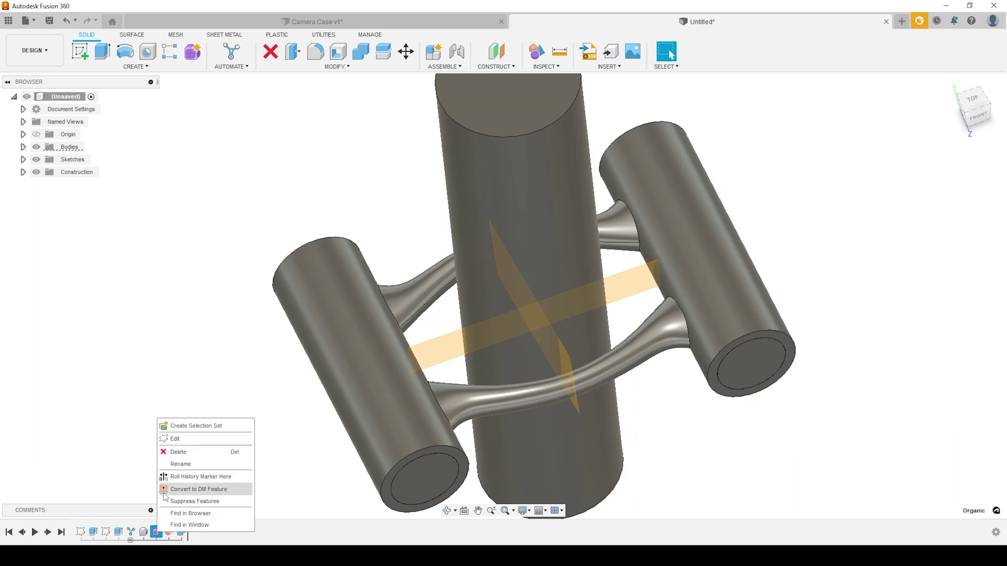
click(179, 439)
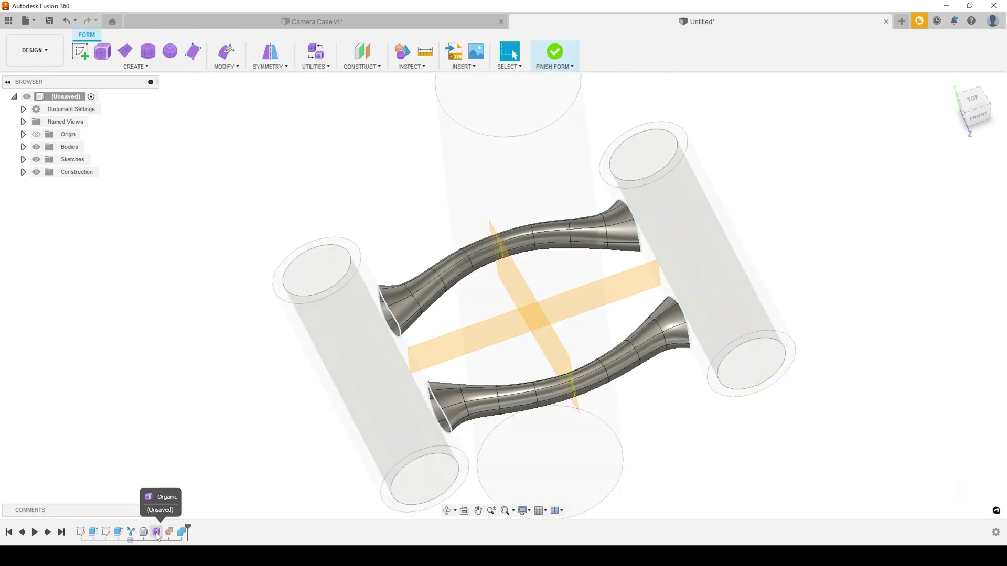
scroll(506, 375, up, 3)
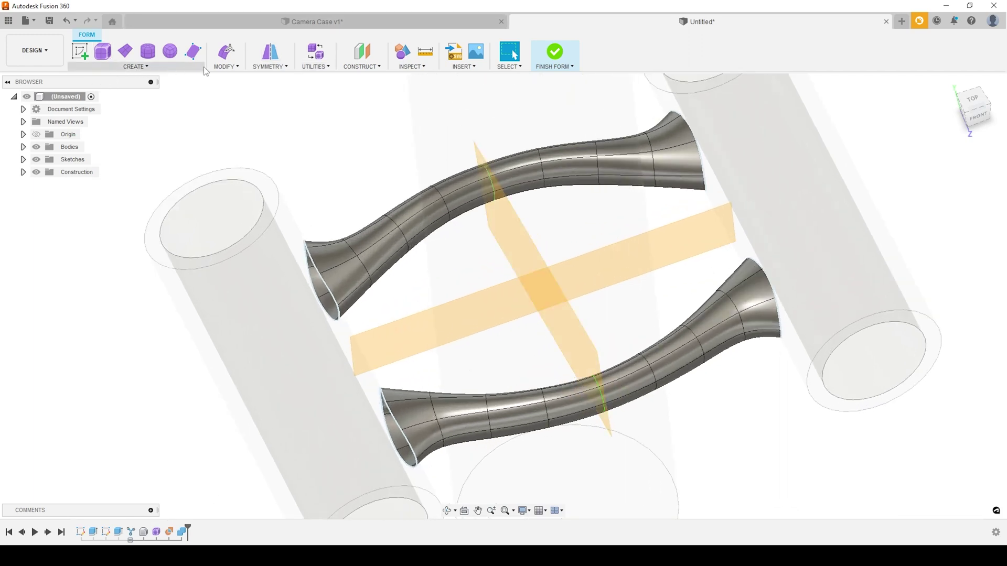
shift+middle_drag(491, 346, 573, 337)
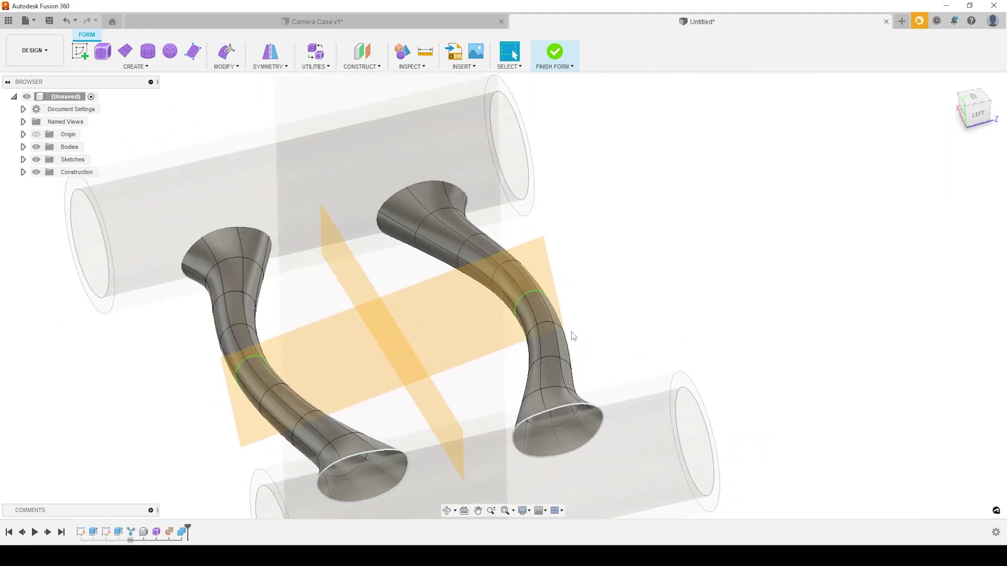
scroll(459, 323, up, 3)
middle_drag(470, 388, 495, 383)
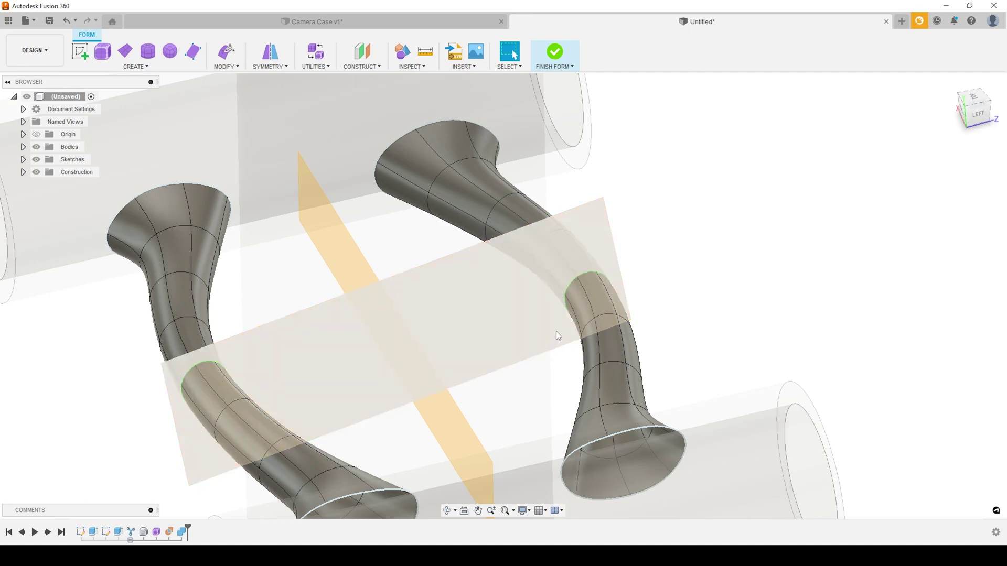
shift+middle_drag(638, 307, 657, 303)
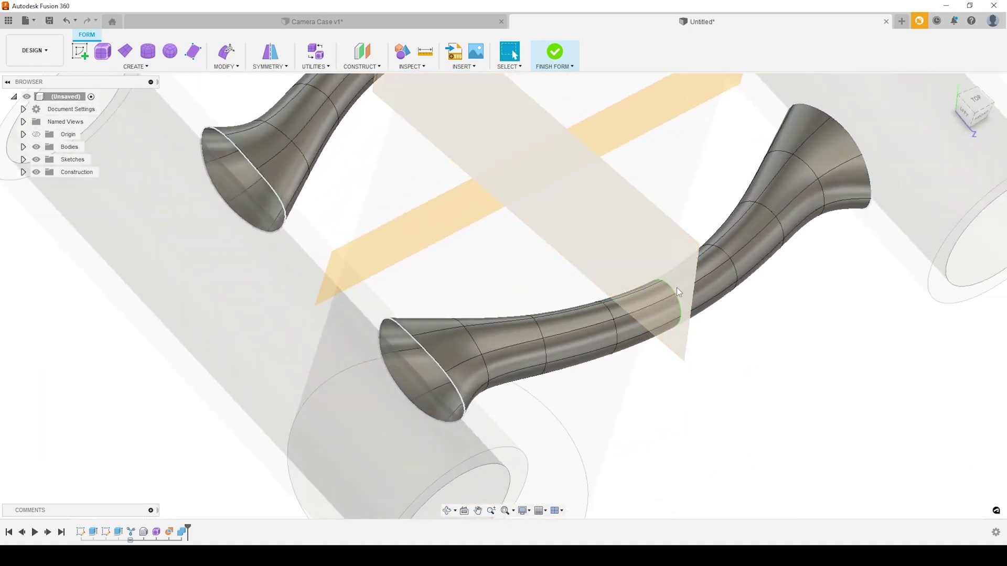
scroll(663, 276, up, 3)
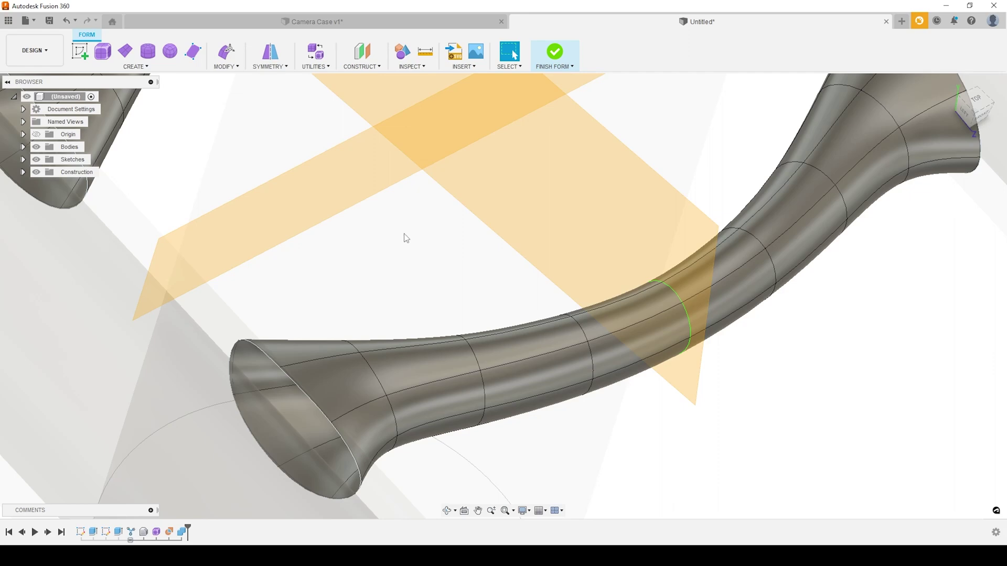
scroll(419, 273, down, 3)
middle_drag(419, 276, 432, 304)
scroll(434, 301, down, 3)
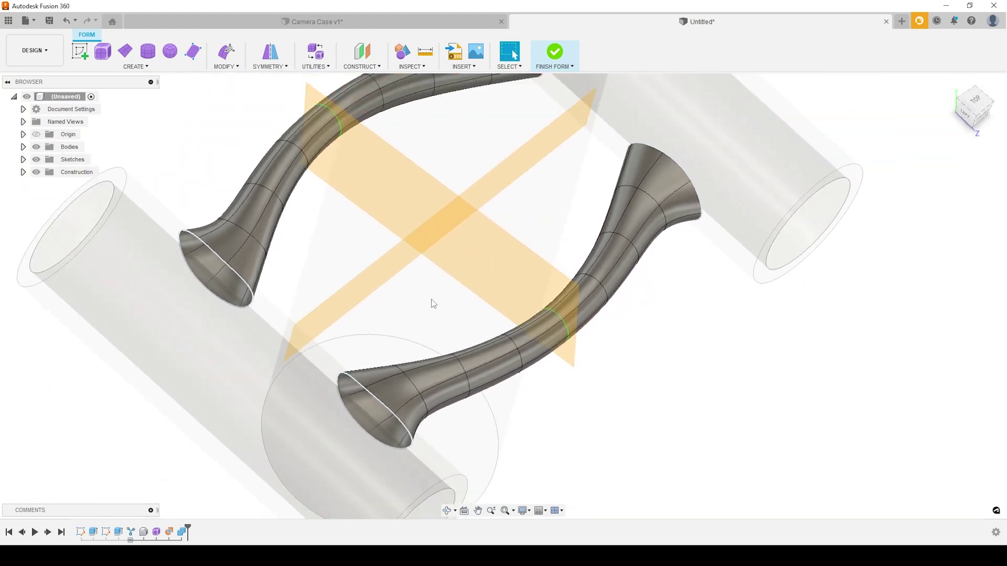
scroll(433, 301, up, 2)
- In Edit Form, pull a vertex near the lower arm's end out 5 mm, then return it
click(227, 53)
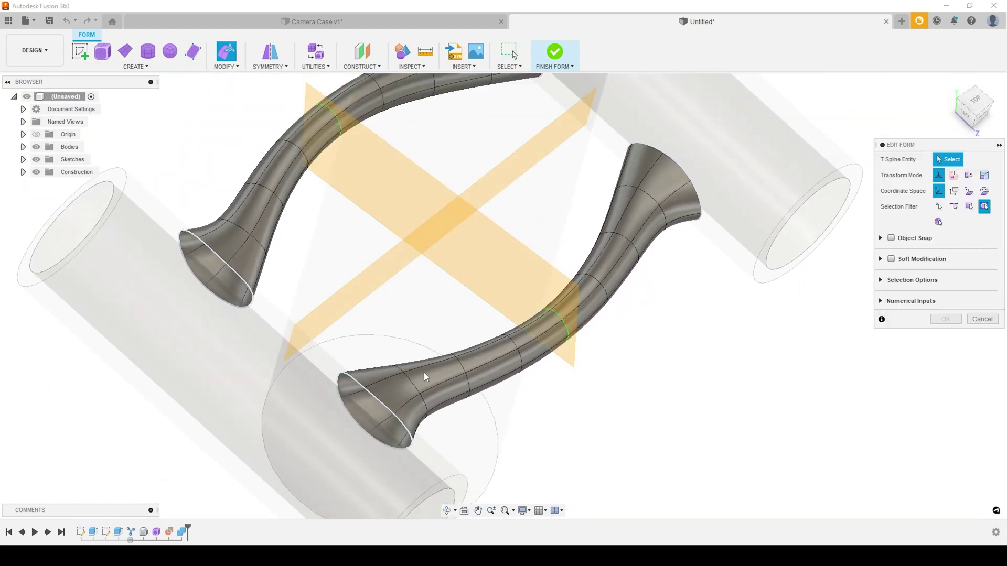
click(428, 413)
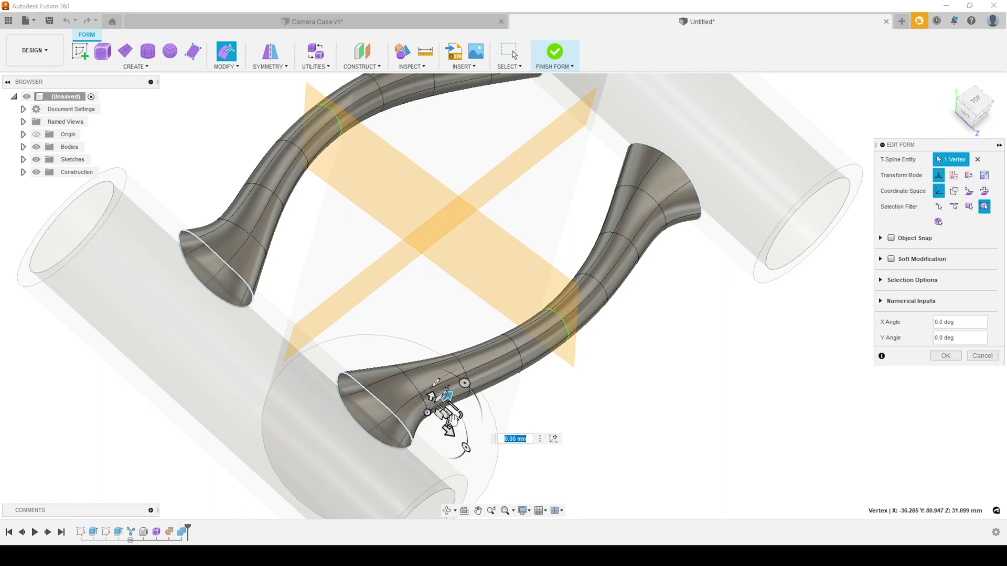
drag(447, 430, 474, 436)
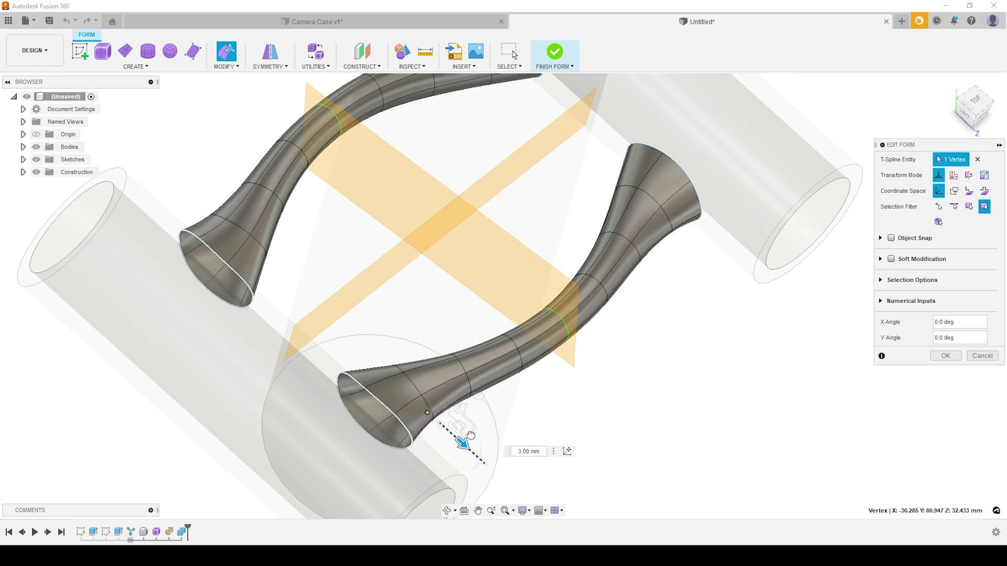
scroll(401, 345, down, 5)
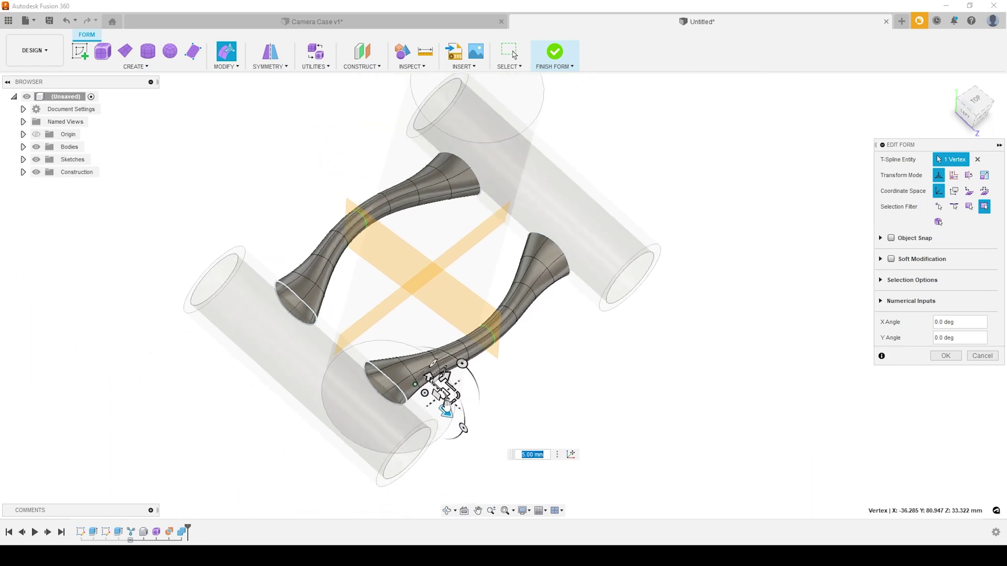
drag(447, 412, 446, 411)
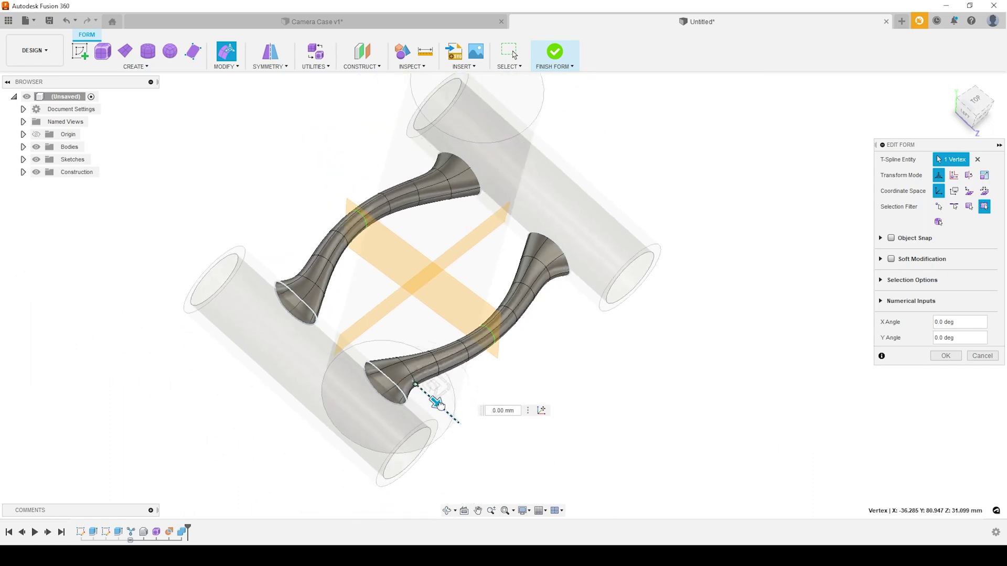
scroll(438, 404, up, 5)
- Scale up three edge rings along the arm, one about 1.63 times, to thicken it
double_click(429, 367)
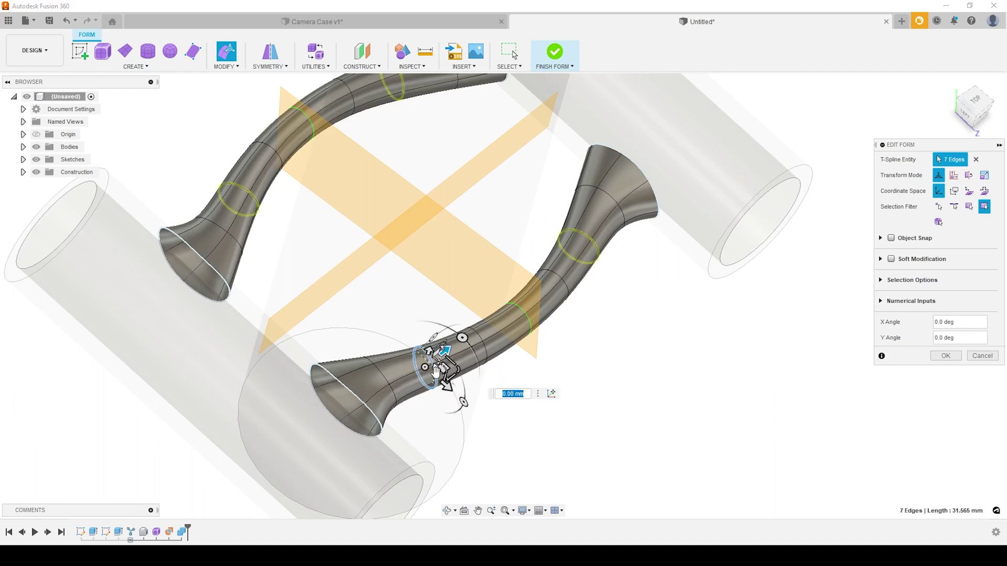
scroll(438, 370, up, 3)
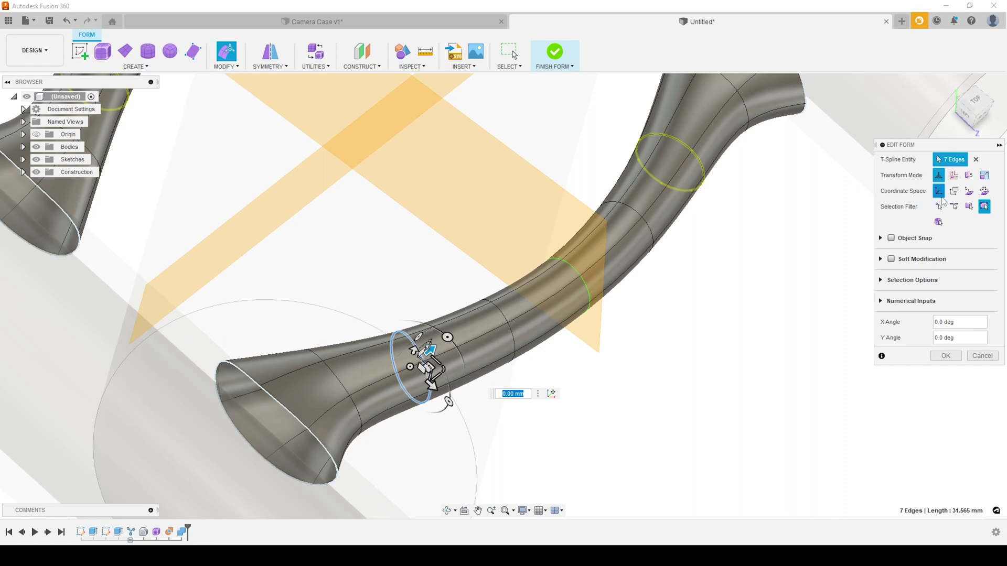
click(985, 176)
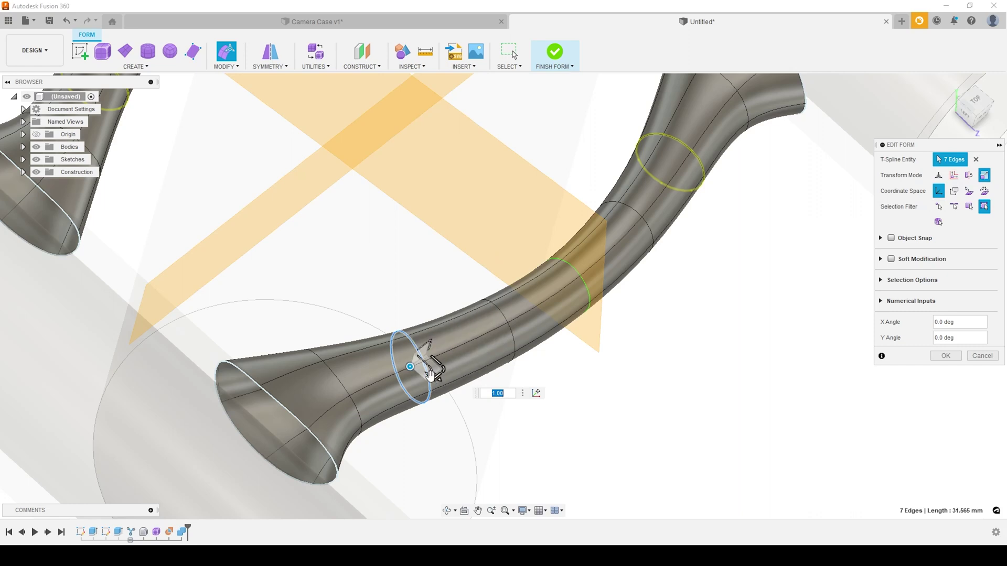
drag(430, 369, 476, 351)
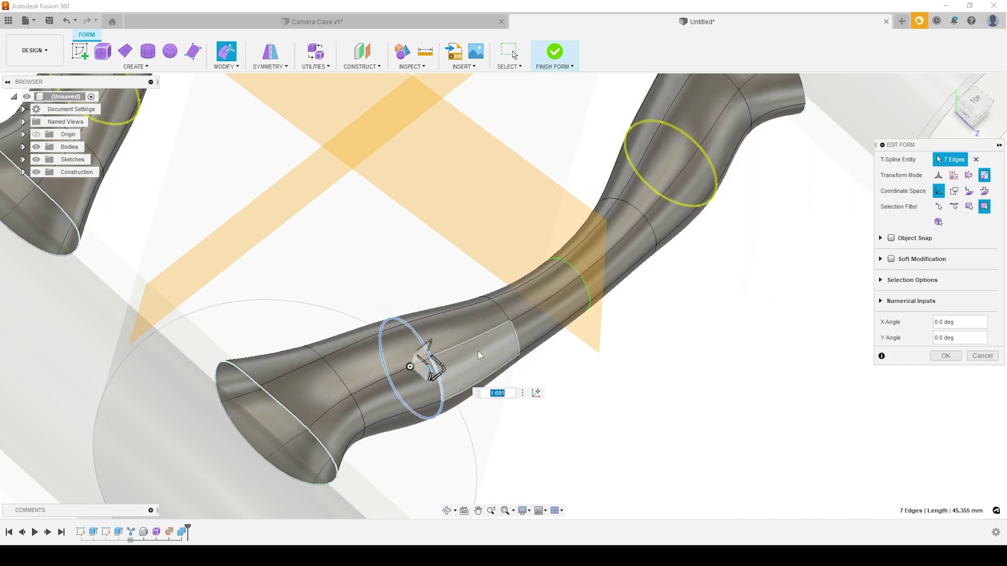
double_click(514, 329)
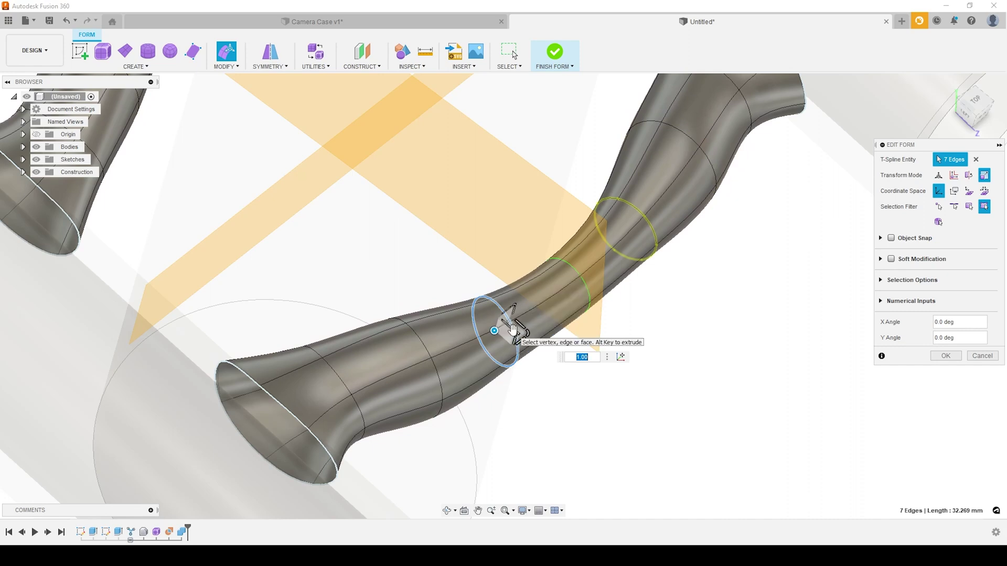
drag(514, 329, 537, 322)
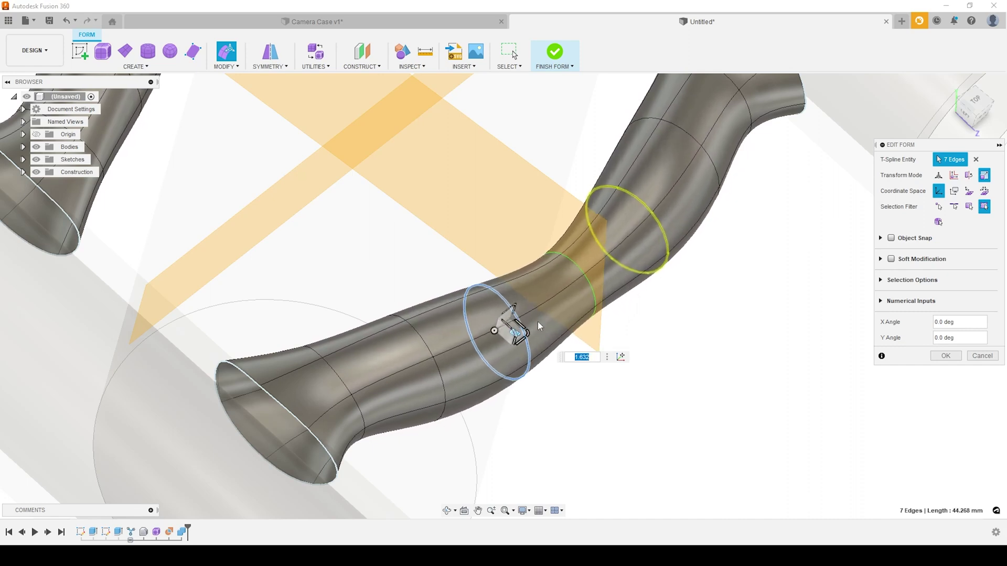
double_click(593, 287)
drag(581, 283, 601, 286)
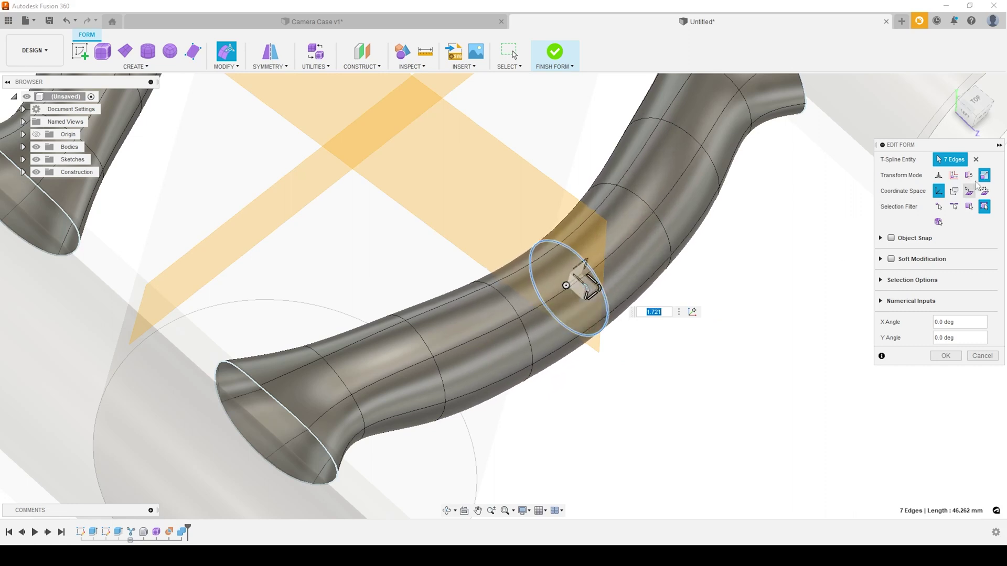
- Translate the last selected ring slightly sideways
click(954, 176)
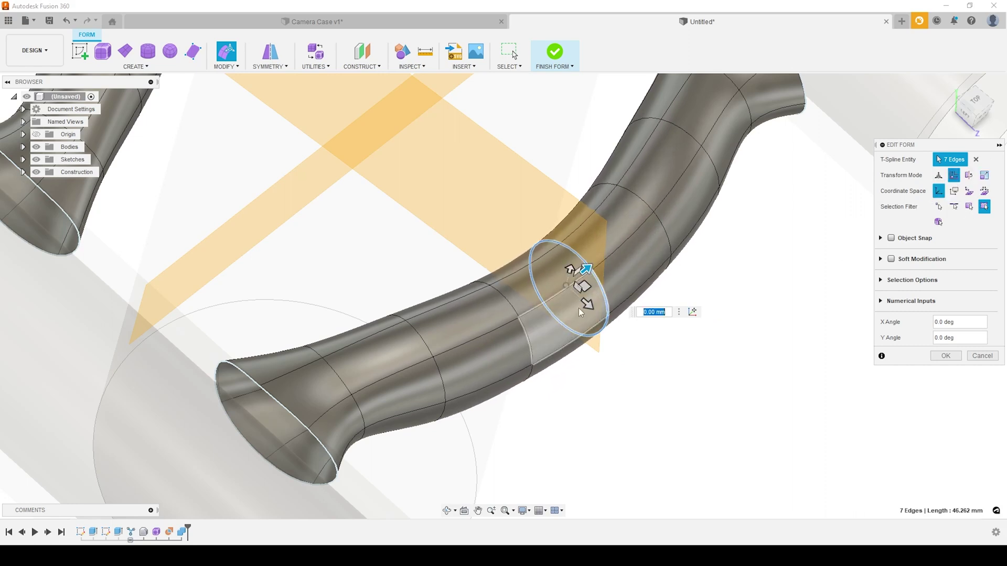
drag(581, 287, 601, 298)
scroll(685, 383, down, 2)
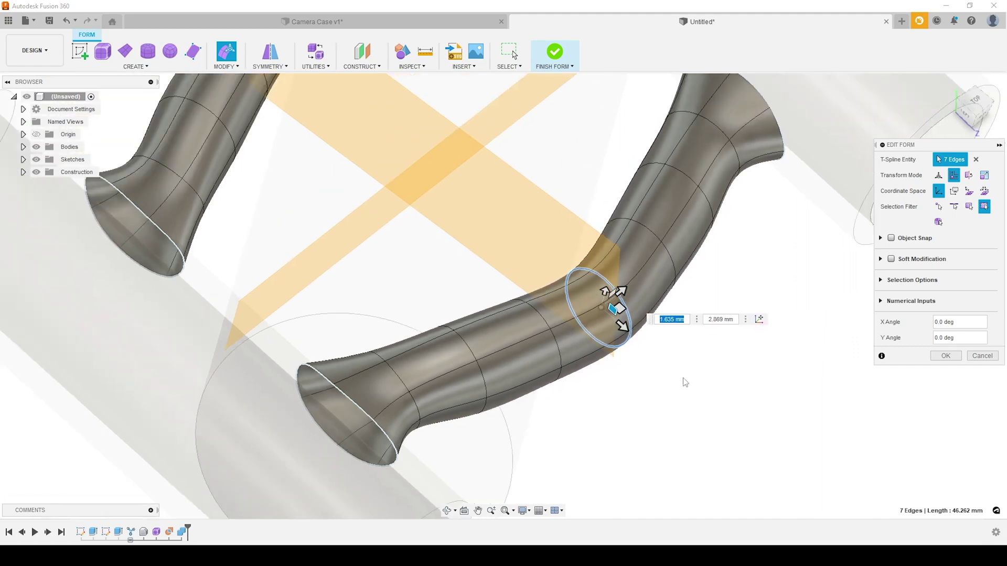
scroll(685, 382, down, 4)
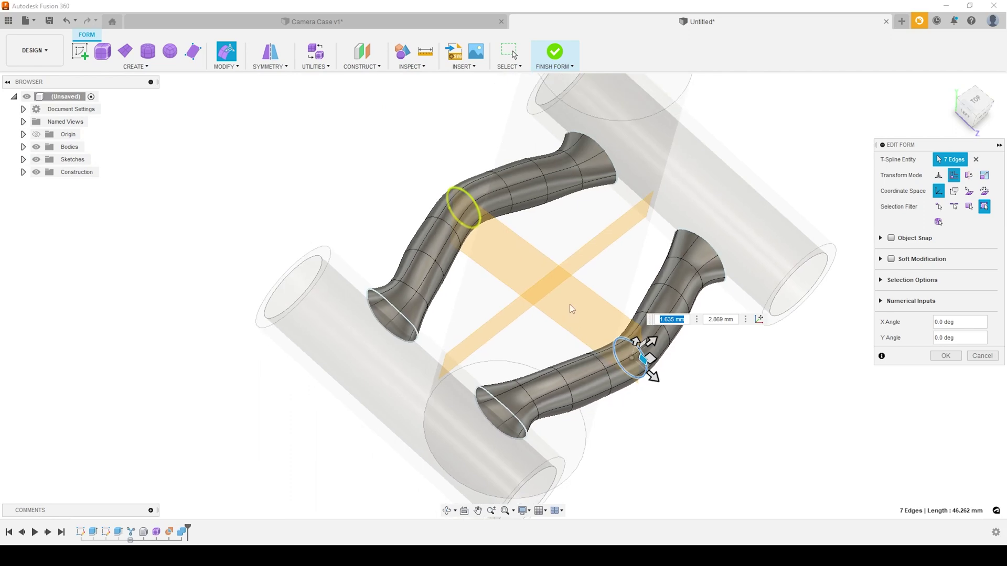
- From the top view, move the mid-section ring -1.418 mm toward the central circle and apply the edit
click(974, 99)
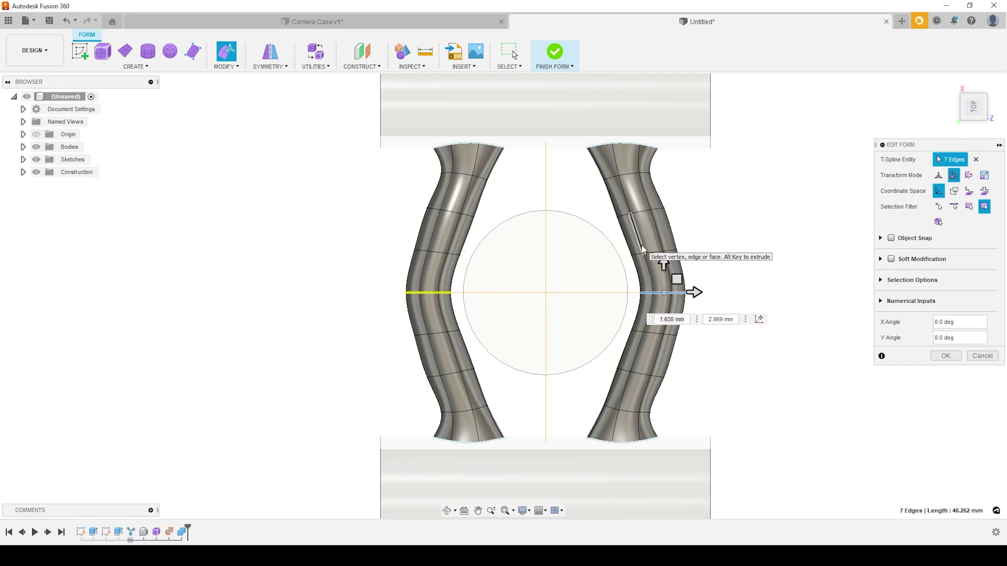
scroll(658, 283, up, 2)
click(679, 280)
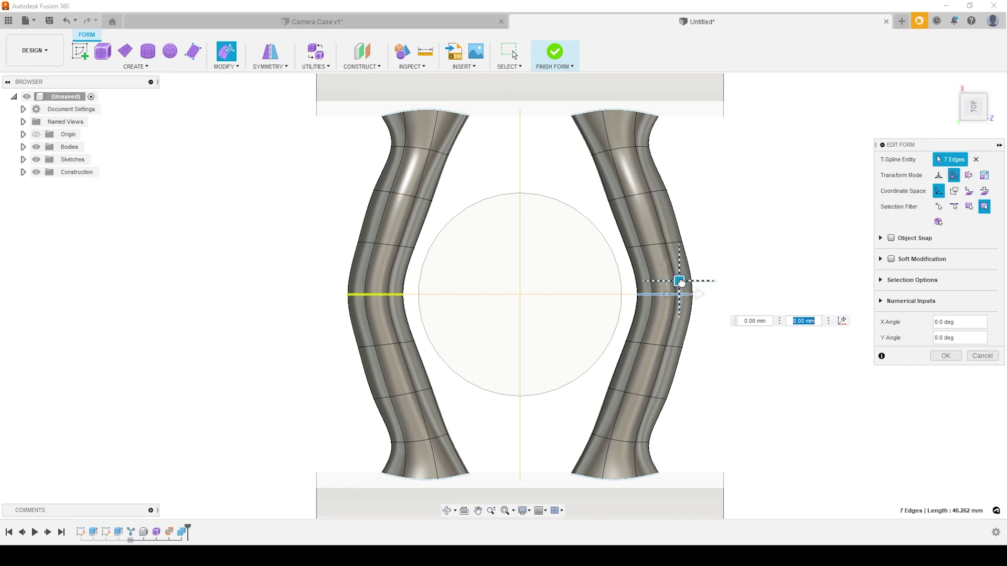
drag(680, 282, 676, 282)
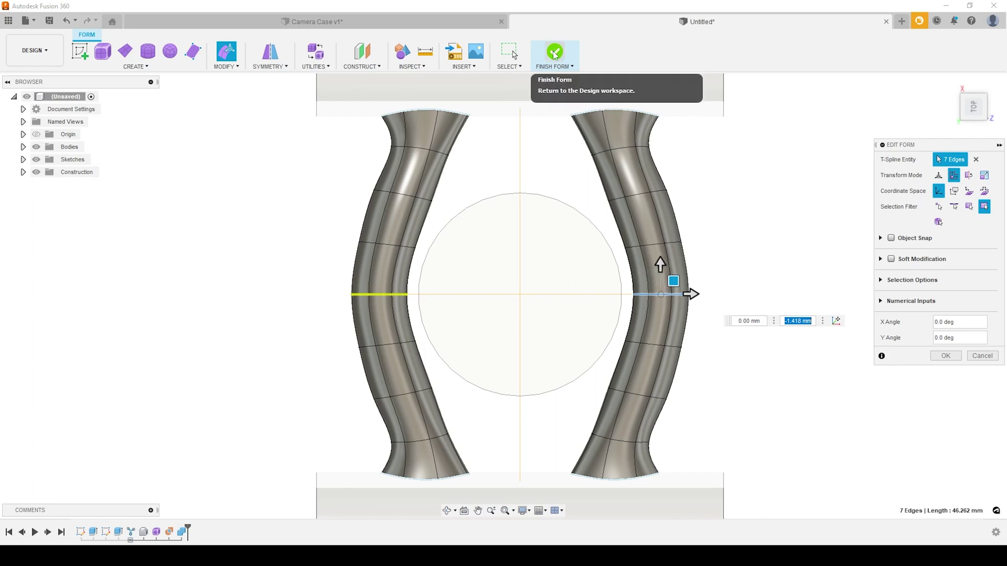
click(946, 355)
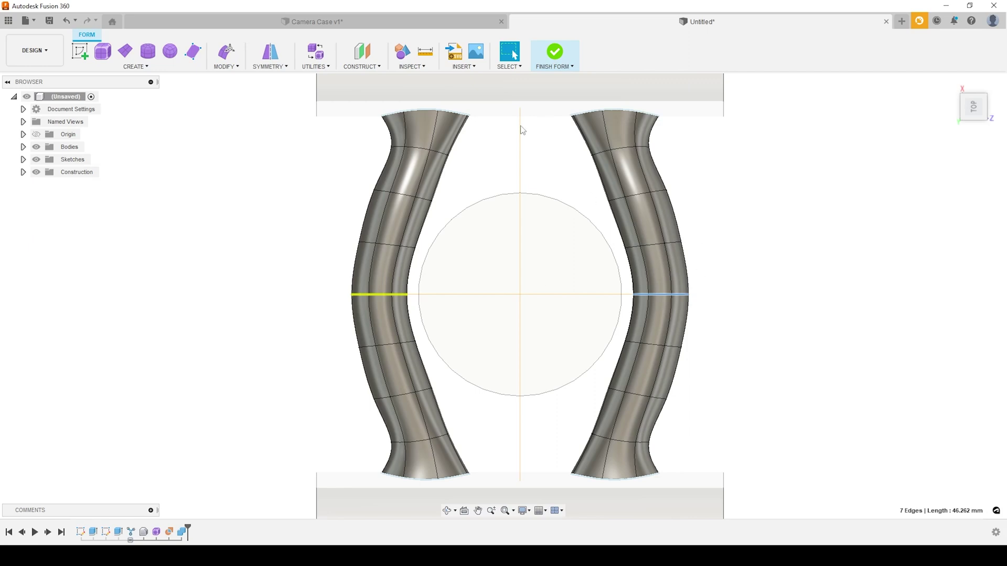
- Finish the form and orbit to a tilted view of the whole solid model
click(559, 55)
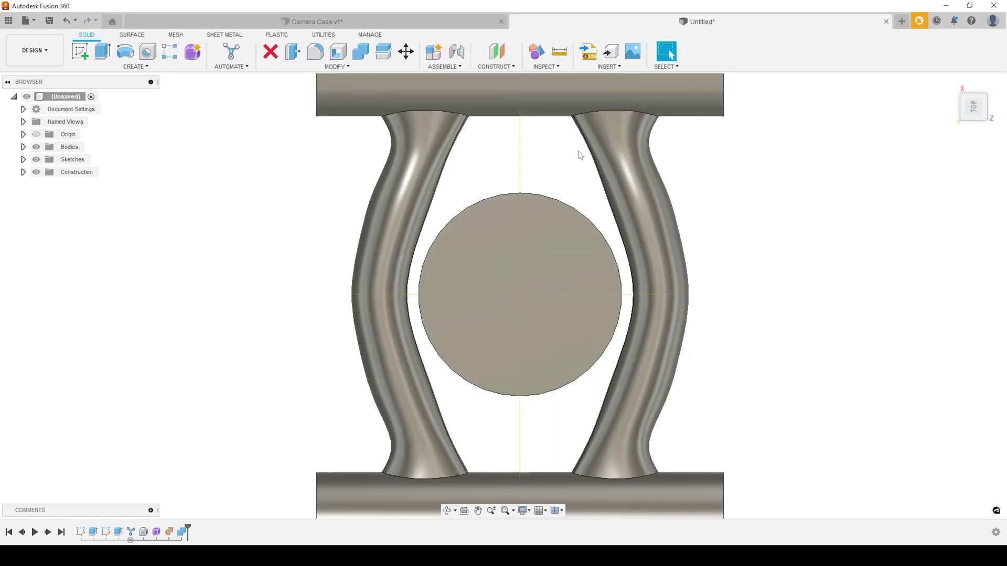
scroll(638, 322, down, 3)
shift+middle_drag(656, 366, 541, 320)
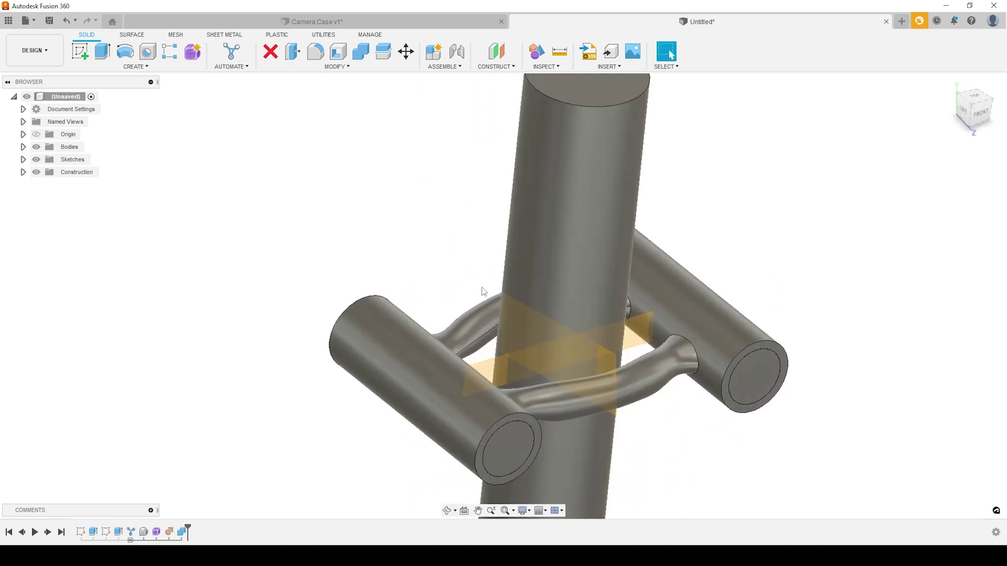